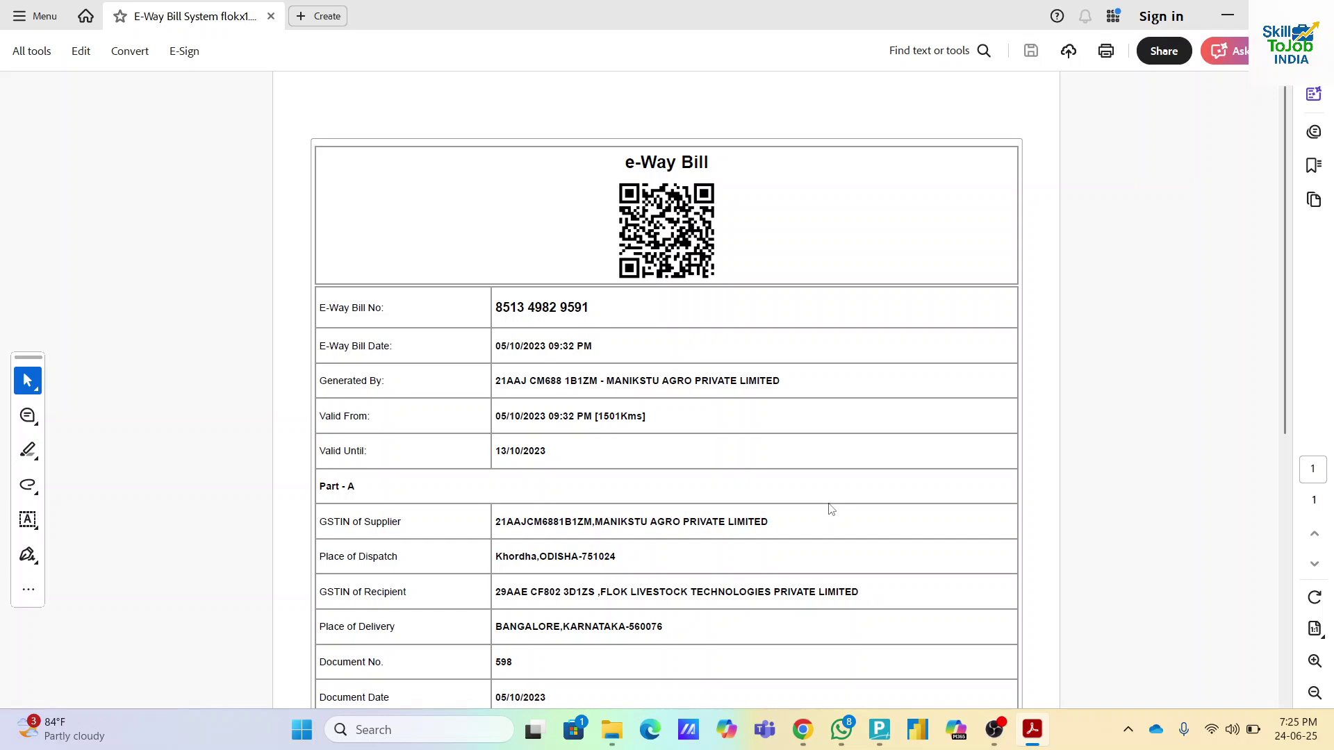
- Bring the Chrome window with the e-way bill portal to the front
left_click(806, 733)
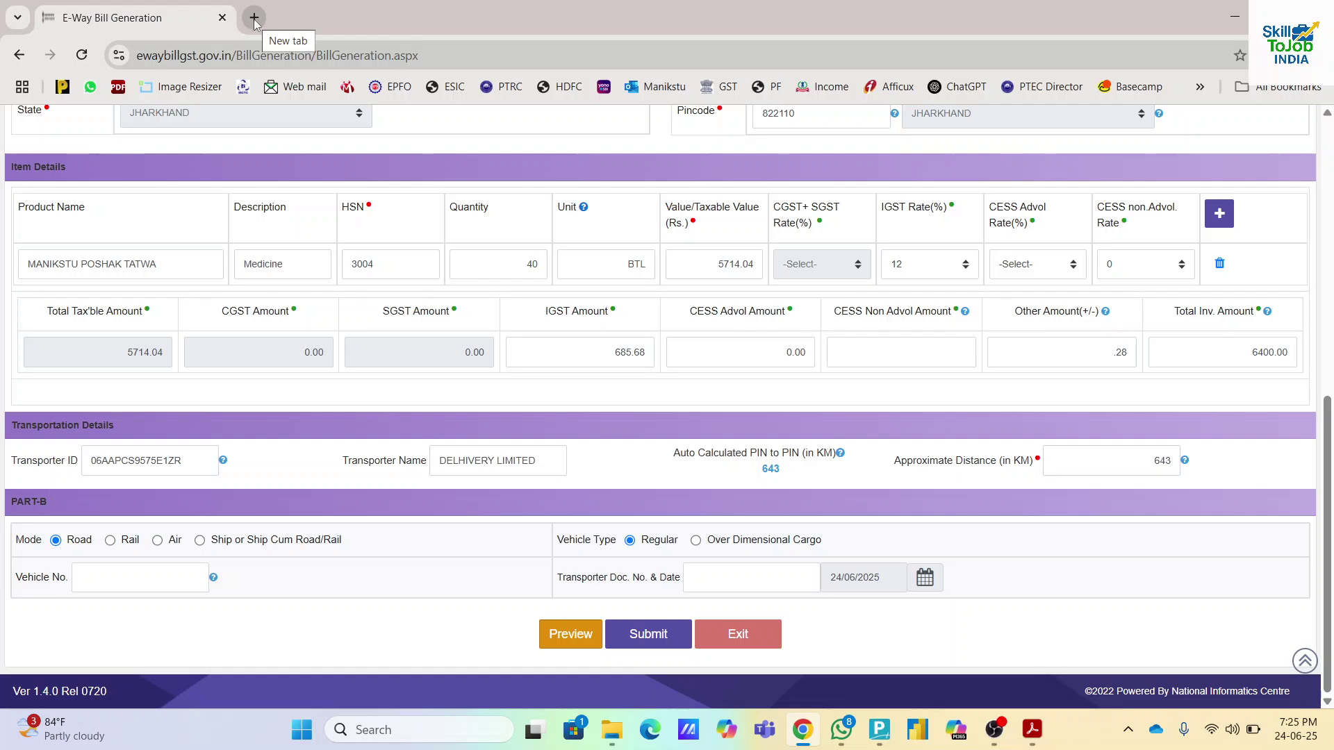
- Log out, then refill the login form with the saved username and the account password
scroll(962, 270, "up", 8)
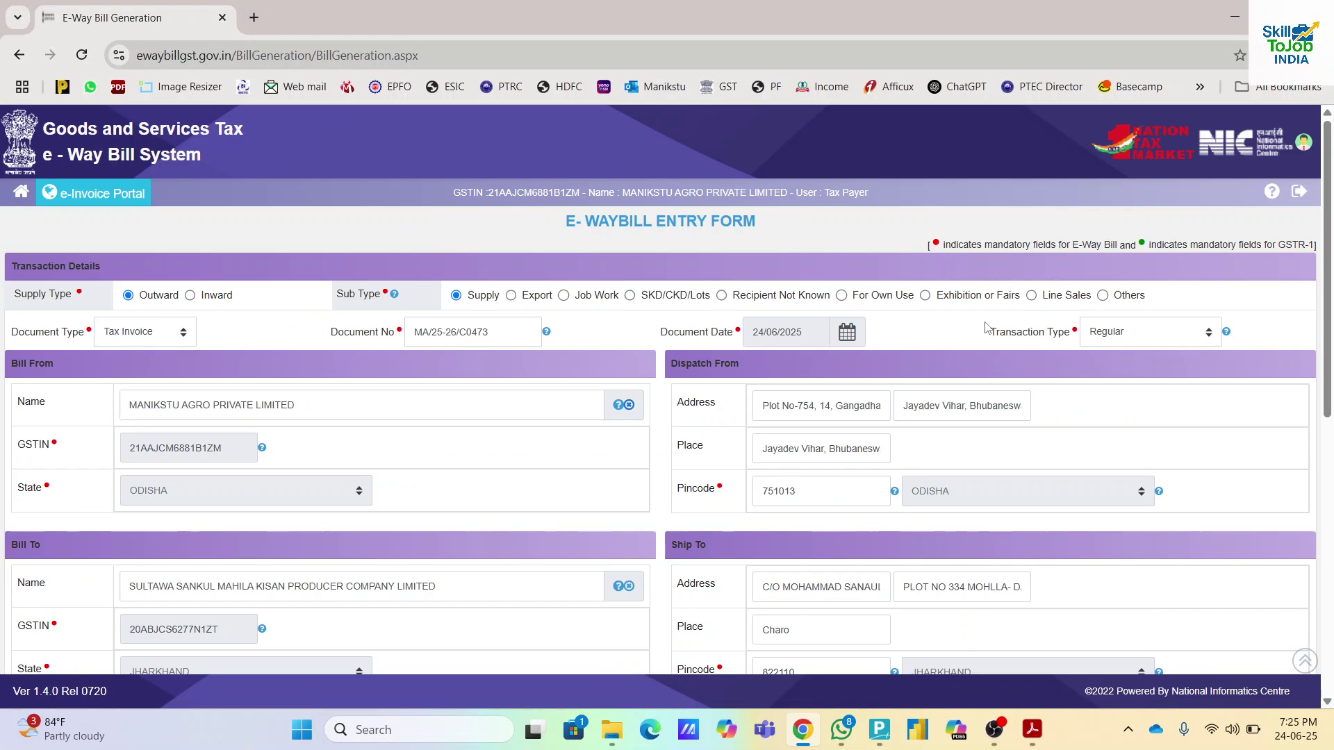
left_click(1299, 192)
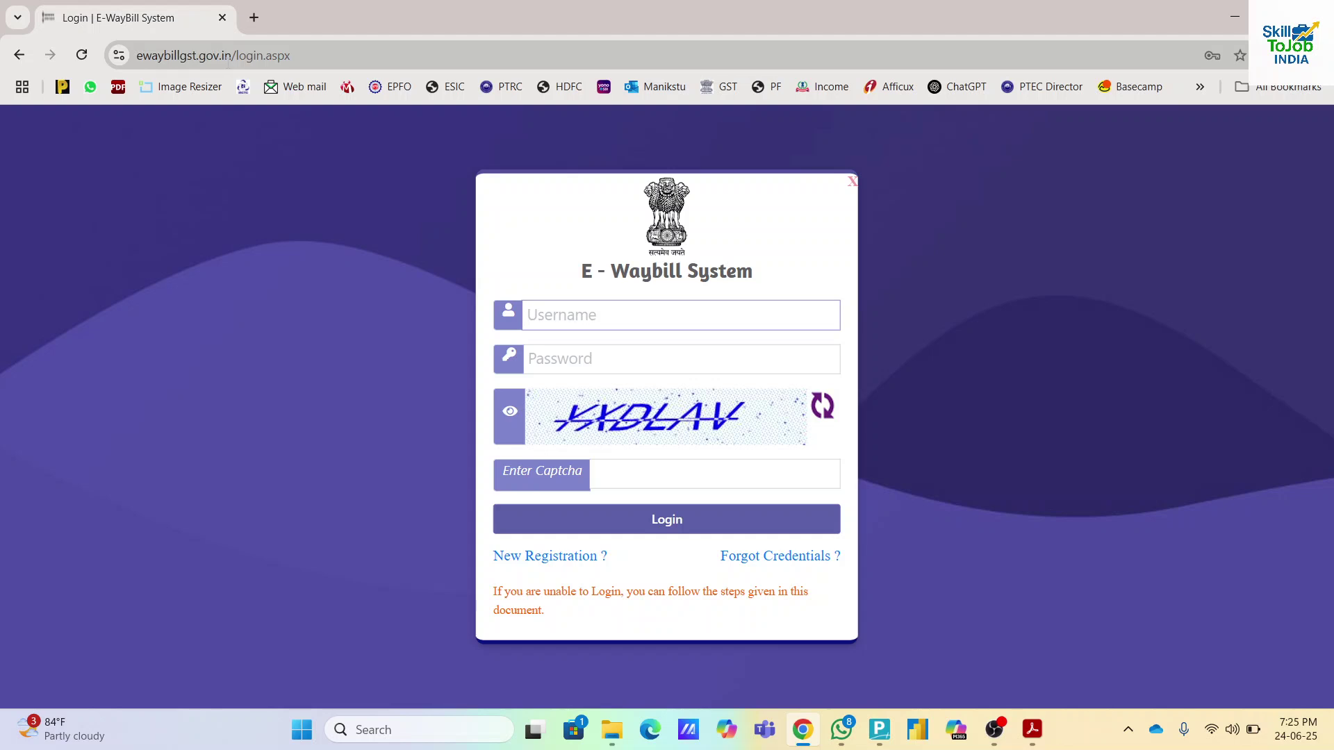
left_click(563, 316)
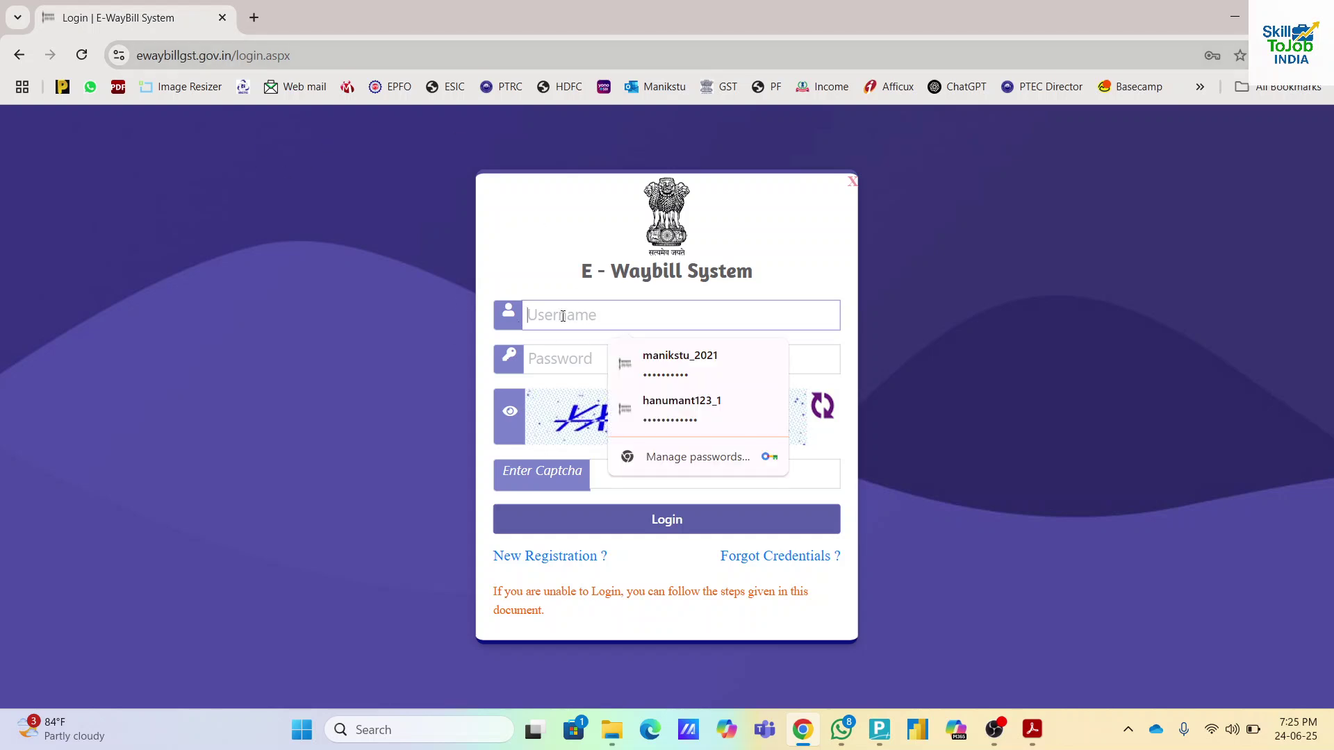
left_click(707, 376)
type("••••")
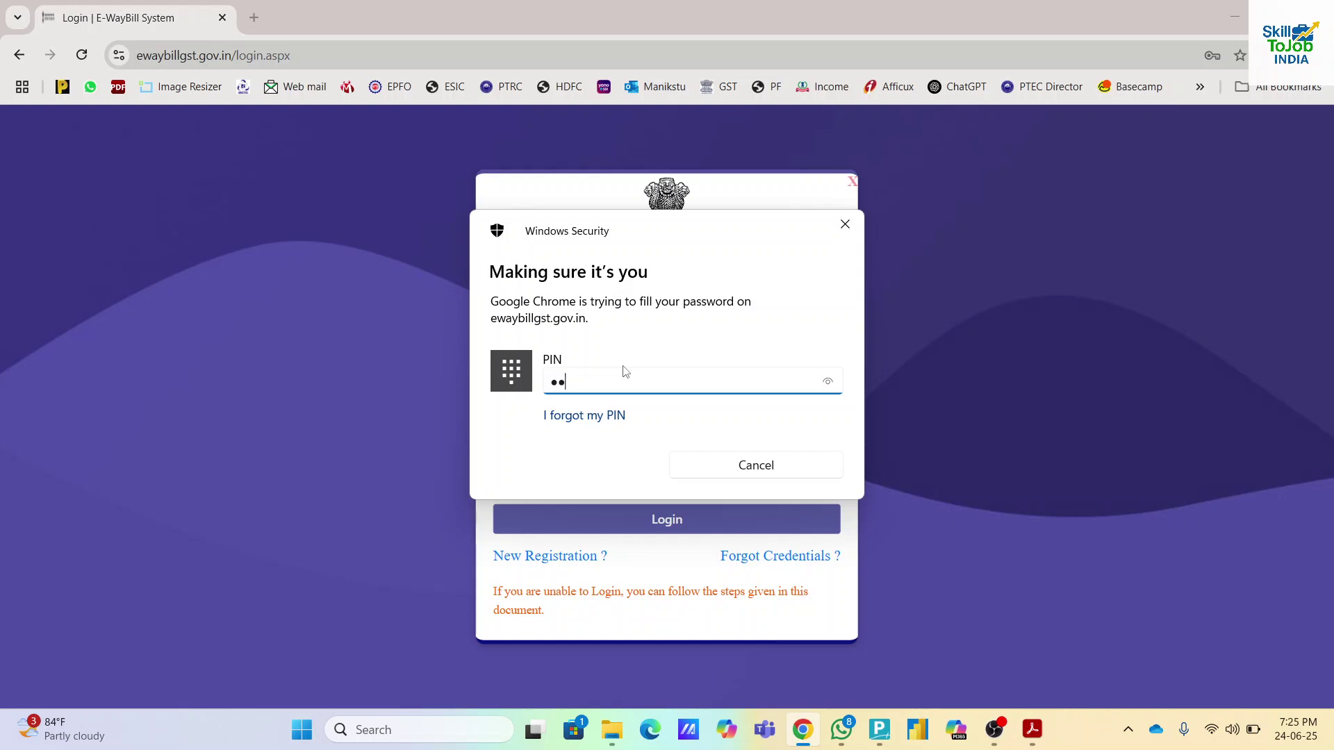
left_click(599, 358)
left_click_drag(599, 358, 517, 372)
type("••••••••")
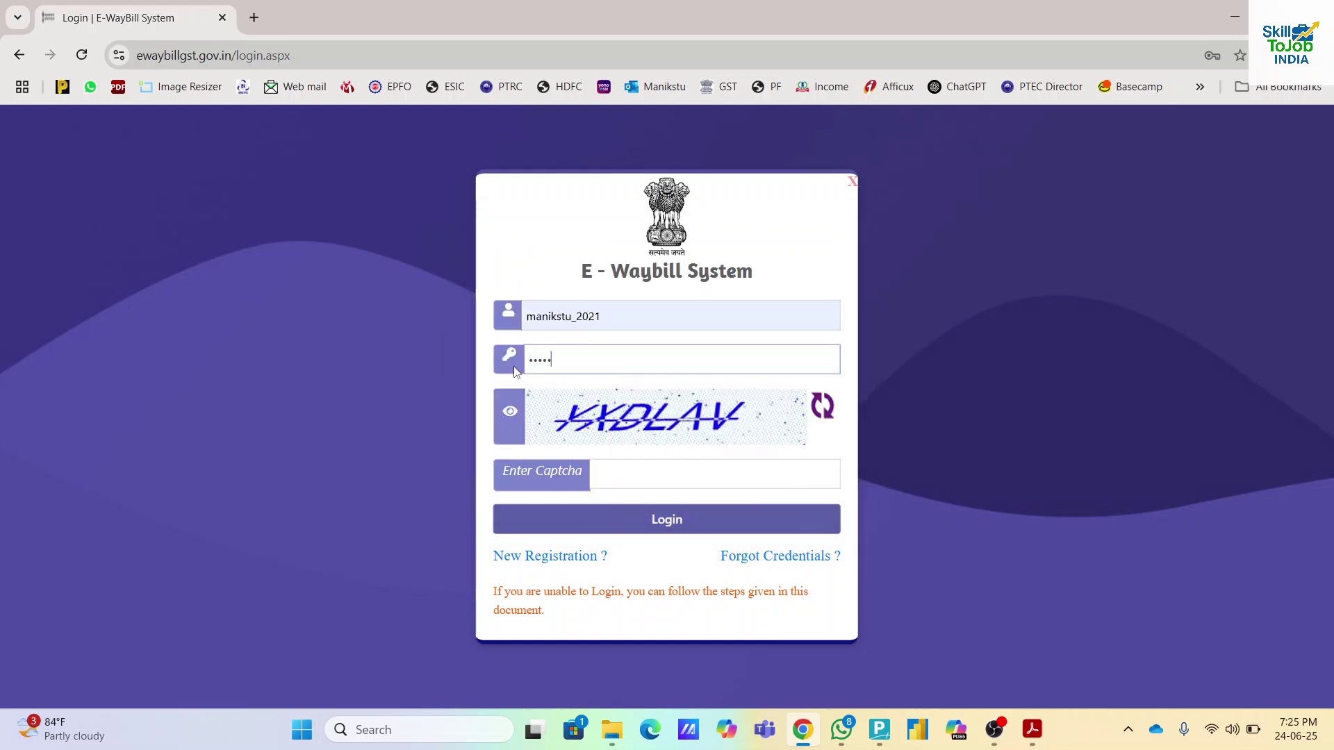
type("••")
- Enter the captcha, log in, and submit the one-time password to finish authentication
key("Tab")
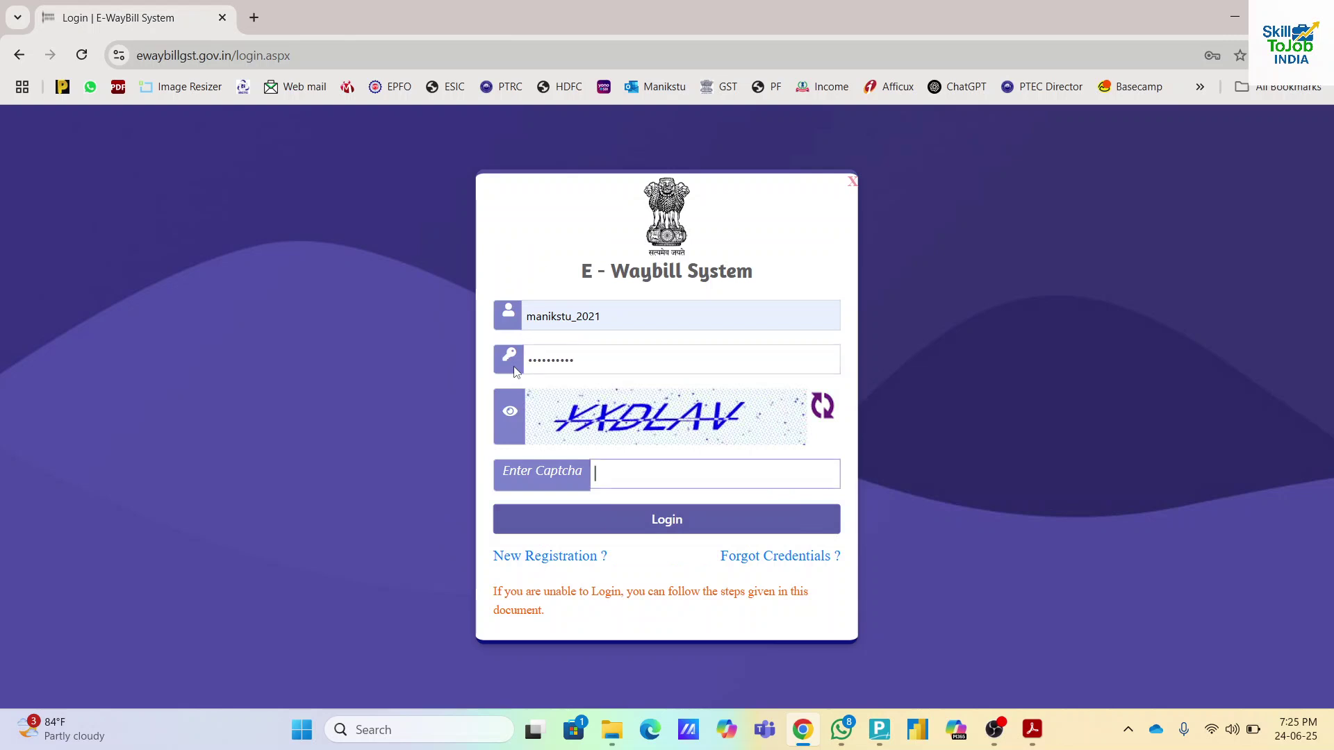
type("YXDLAV")
left_click(679, 520)
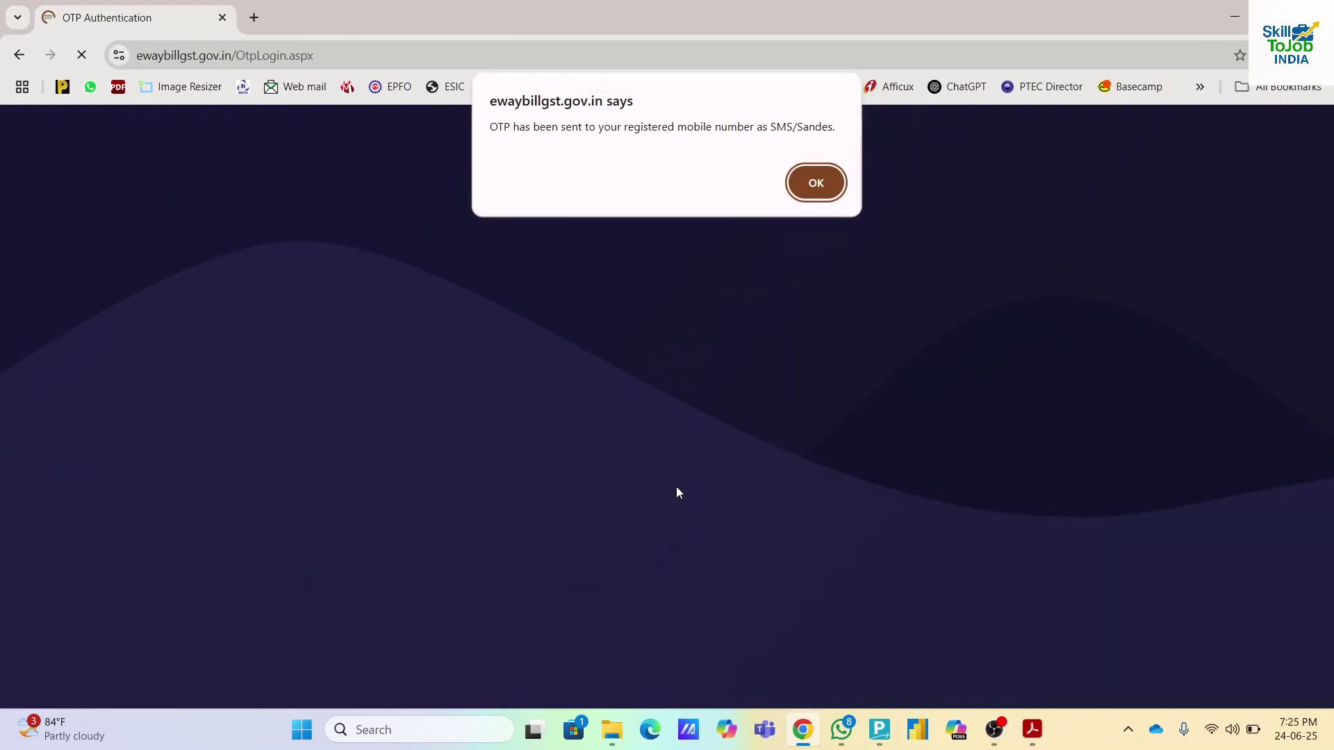
left_click(831, 194)
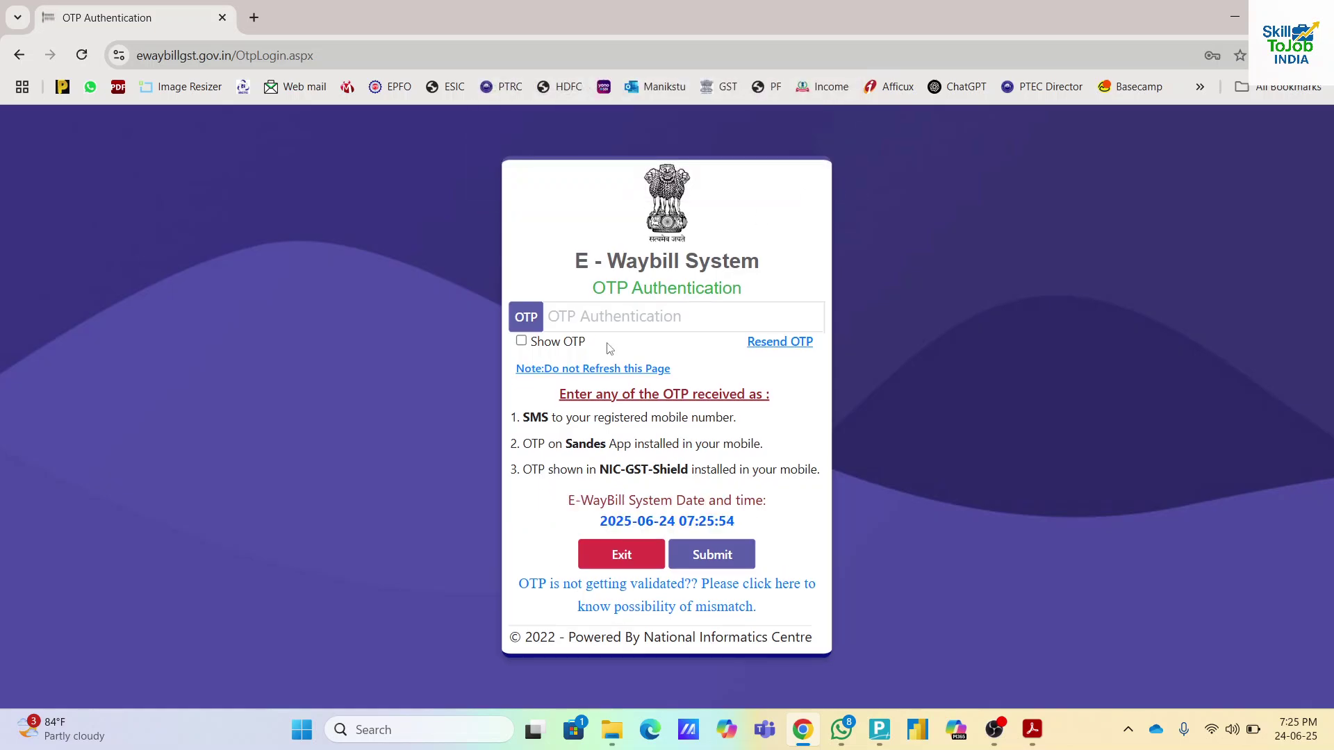
left_click(610, 321)
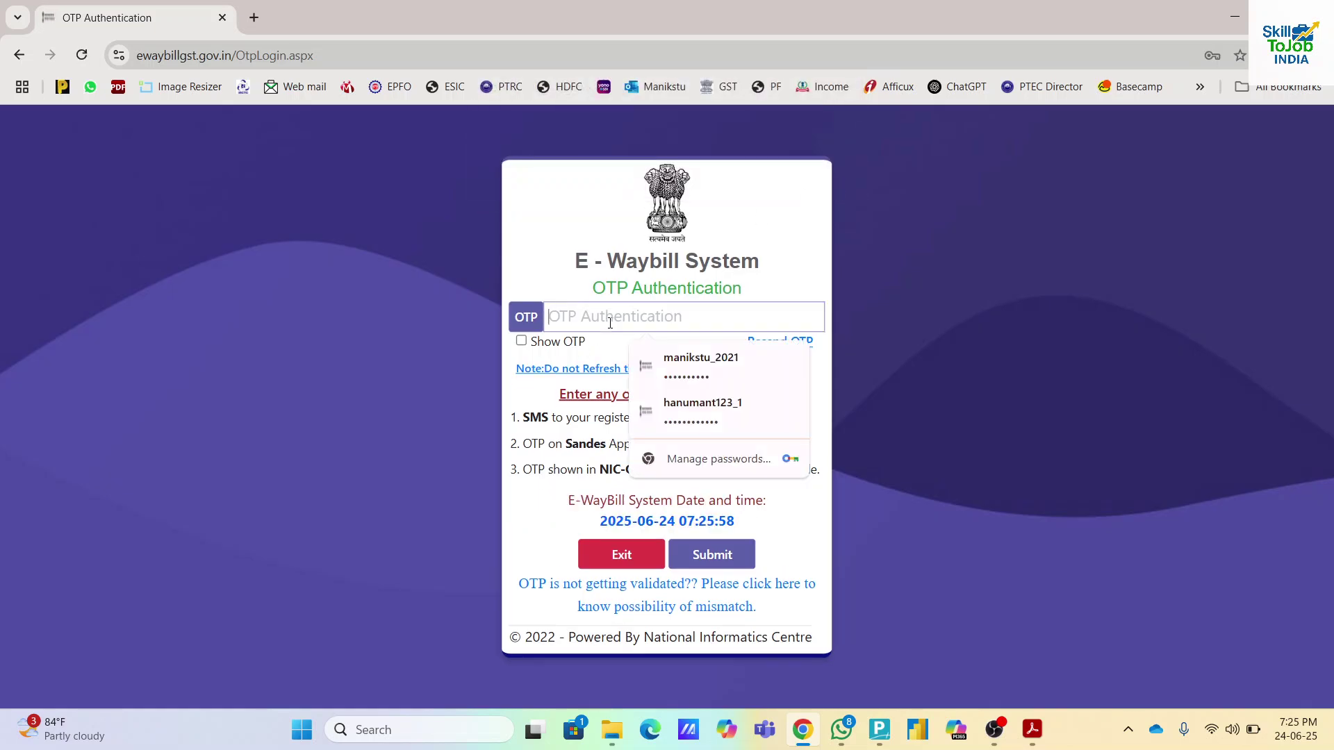
type("123456")
left_click(721, 565)
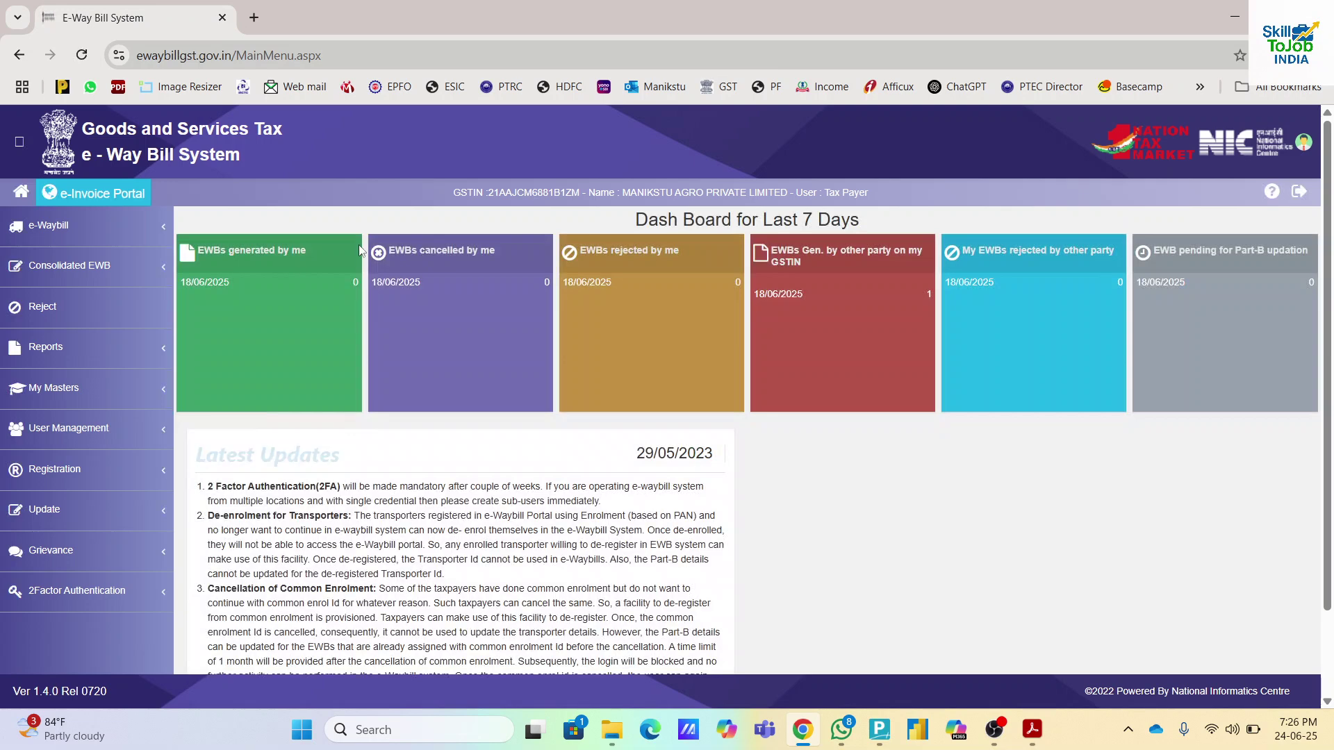
- Start a new e-way bill via e-Waybill > Generate New and review the entry form
left_click(98, 234)
left_click(80, 265)
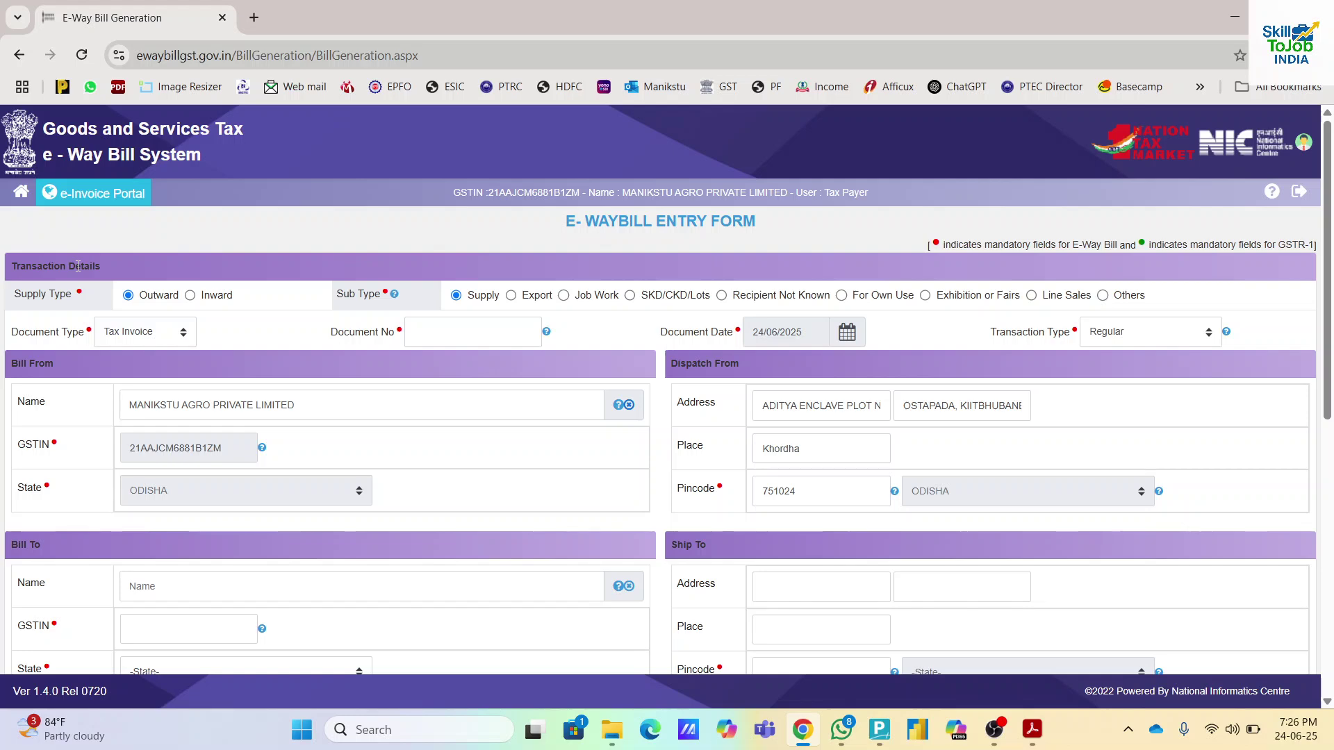
scroll(648, 513, "down", 2)
scroll(648, 513, "down", 1)
scroll(648, 513, "up", 3)
scroll(648, 513, "down", 1)
scroll(649, 513, "up", 1)
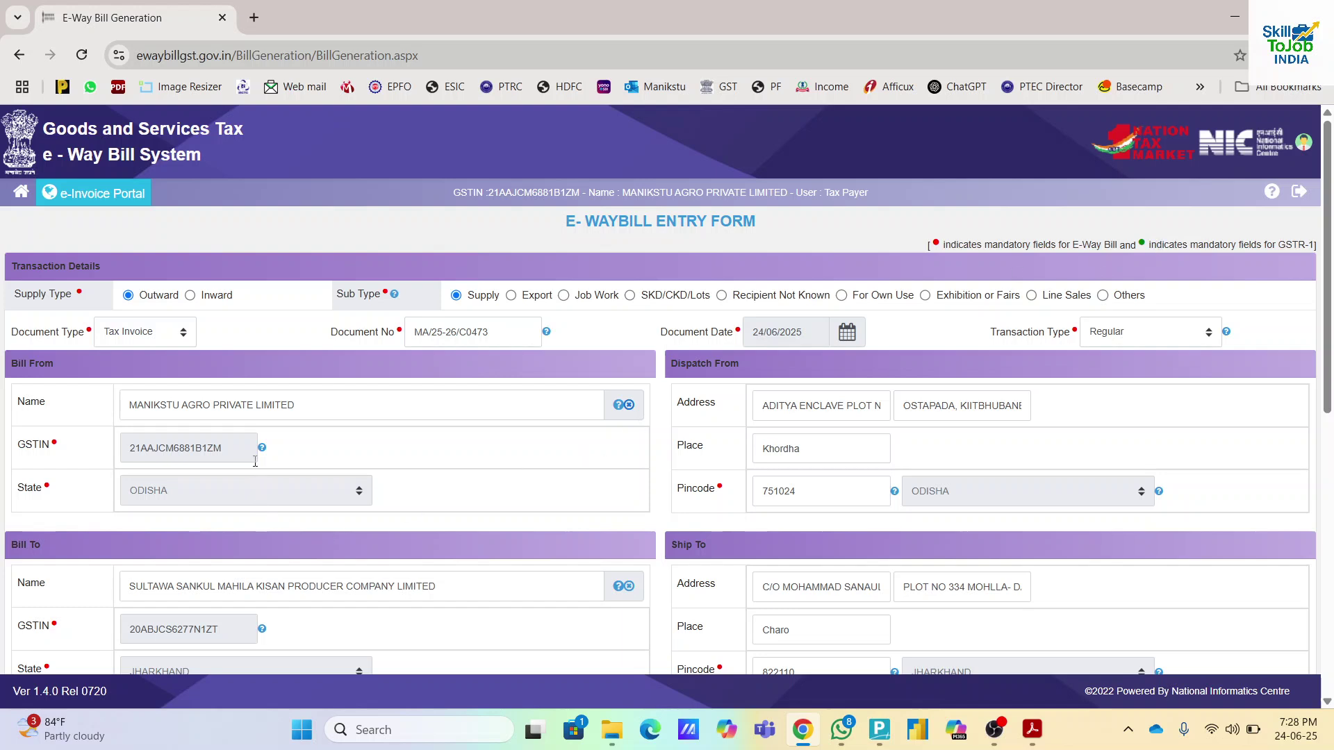
- Edit the Khordha dispatch place and confirm the Bill To GSTIN so state fills as JHARKHAND
scroll(456, 486, "down", 3)
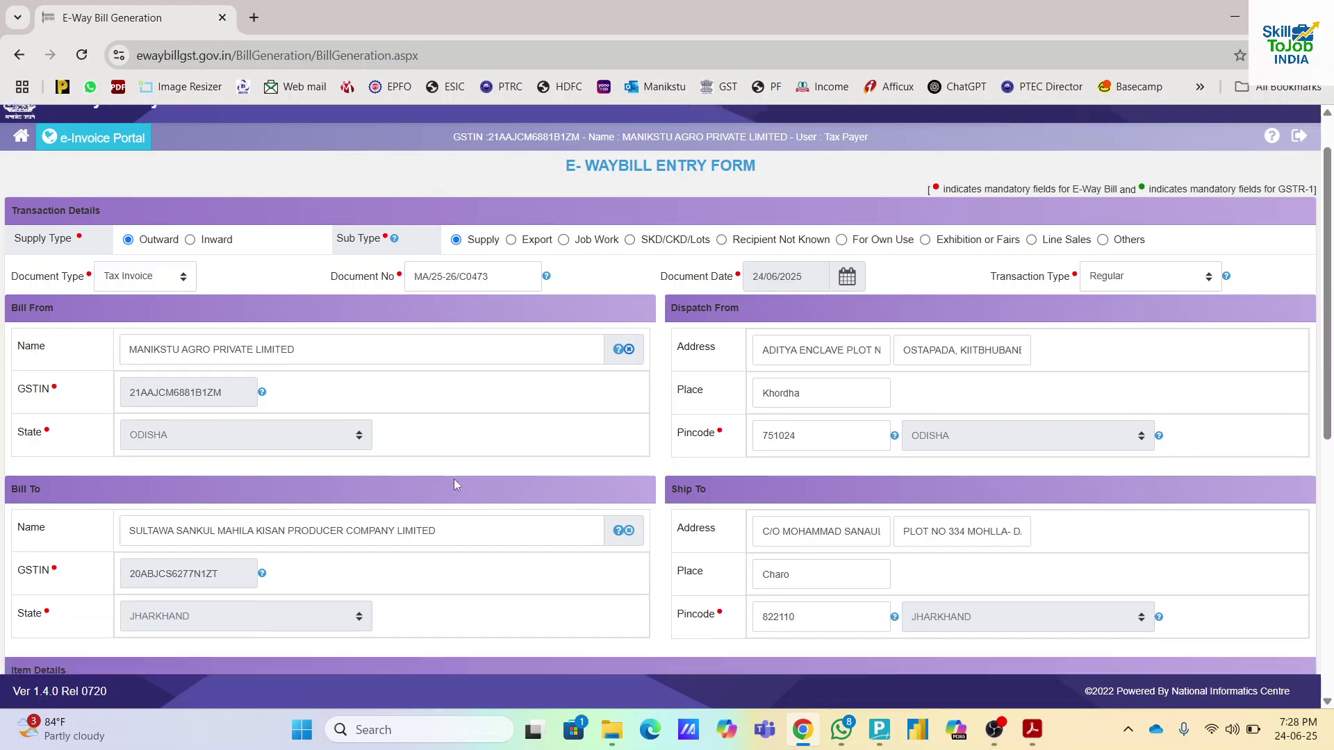
scroll(457, 485, "up", 3)
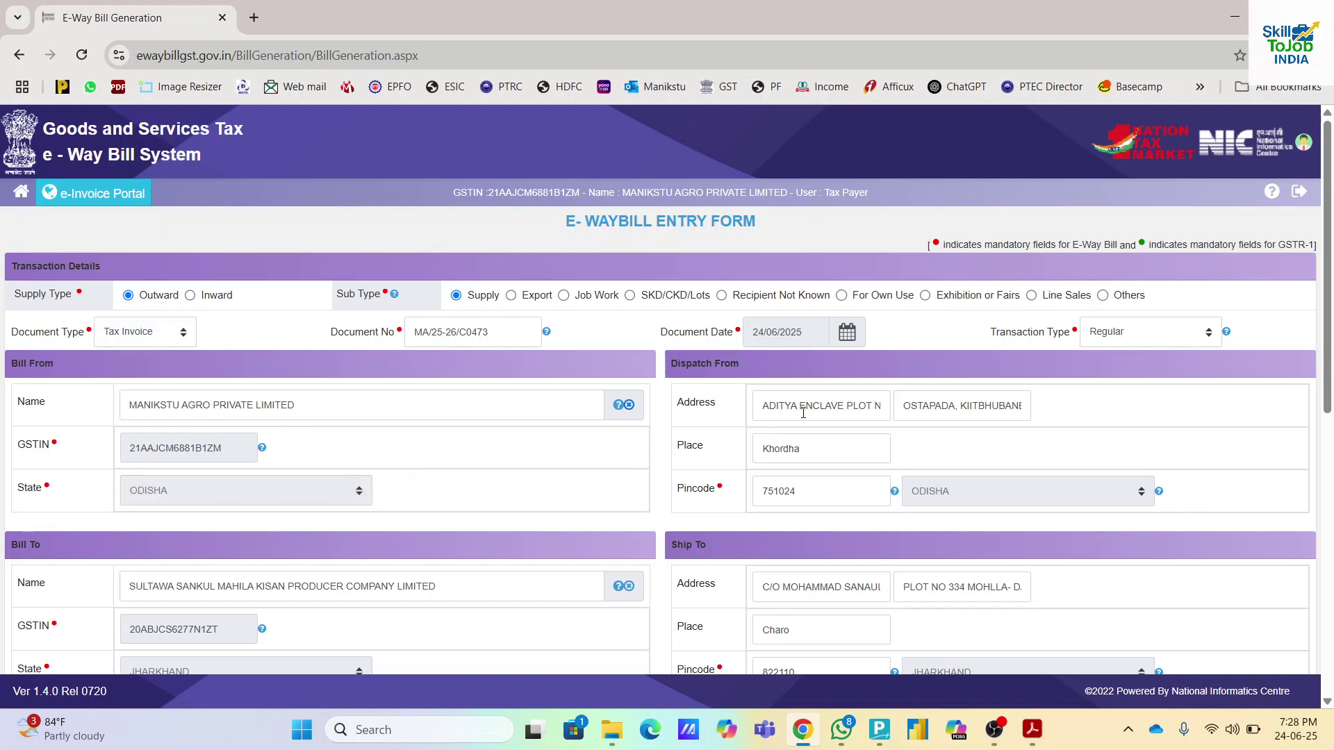
left_click(799, 456)
scroll(798, 494, "down", 3)
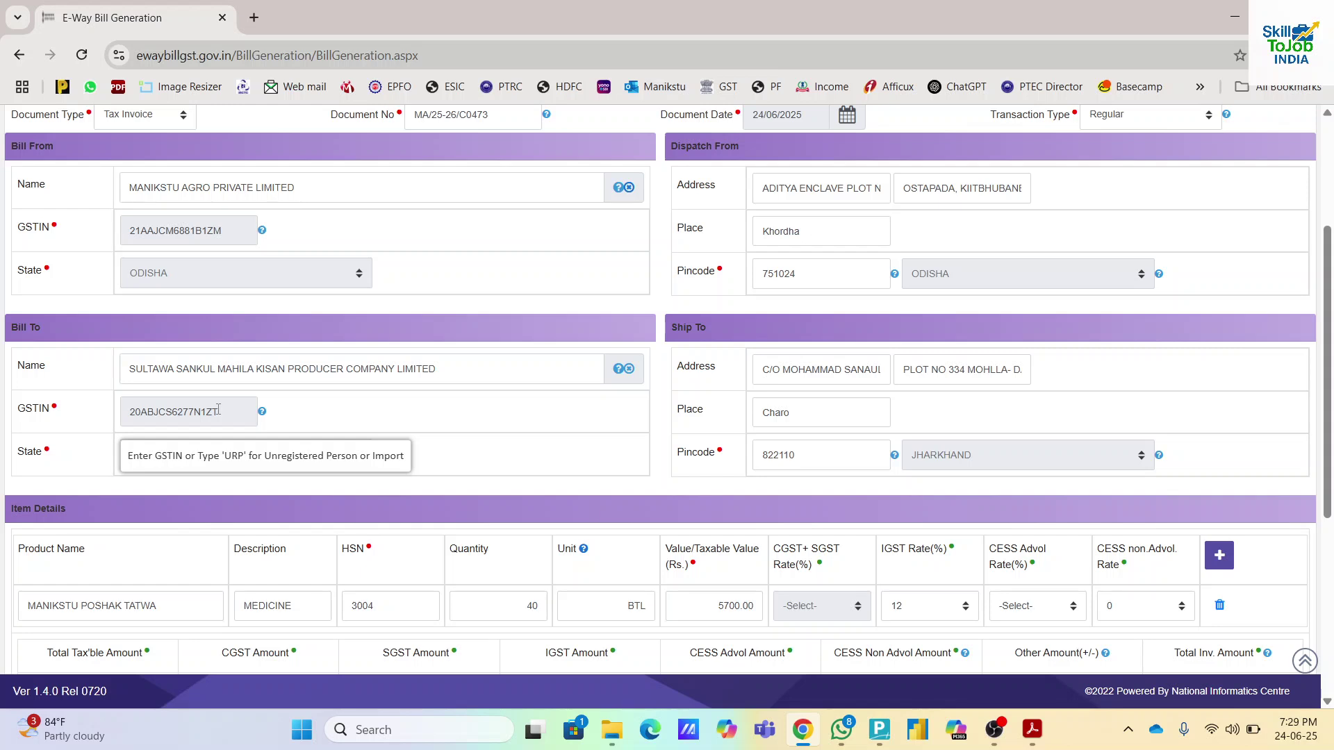
left_click(495, 377)
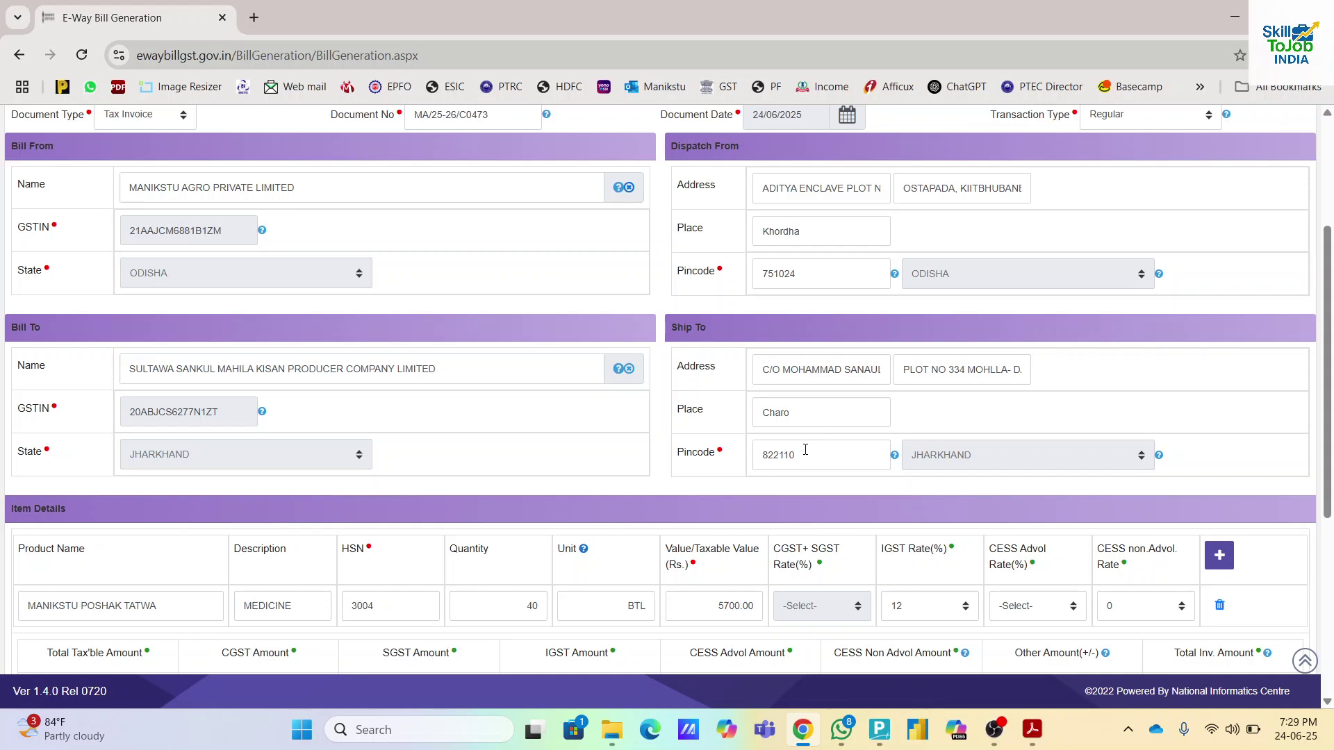
- Keep the item's IGST rate at 12 percent
scroll(805, 451, "down", 3)
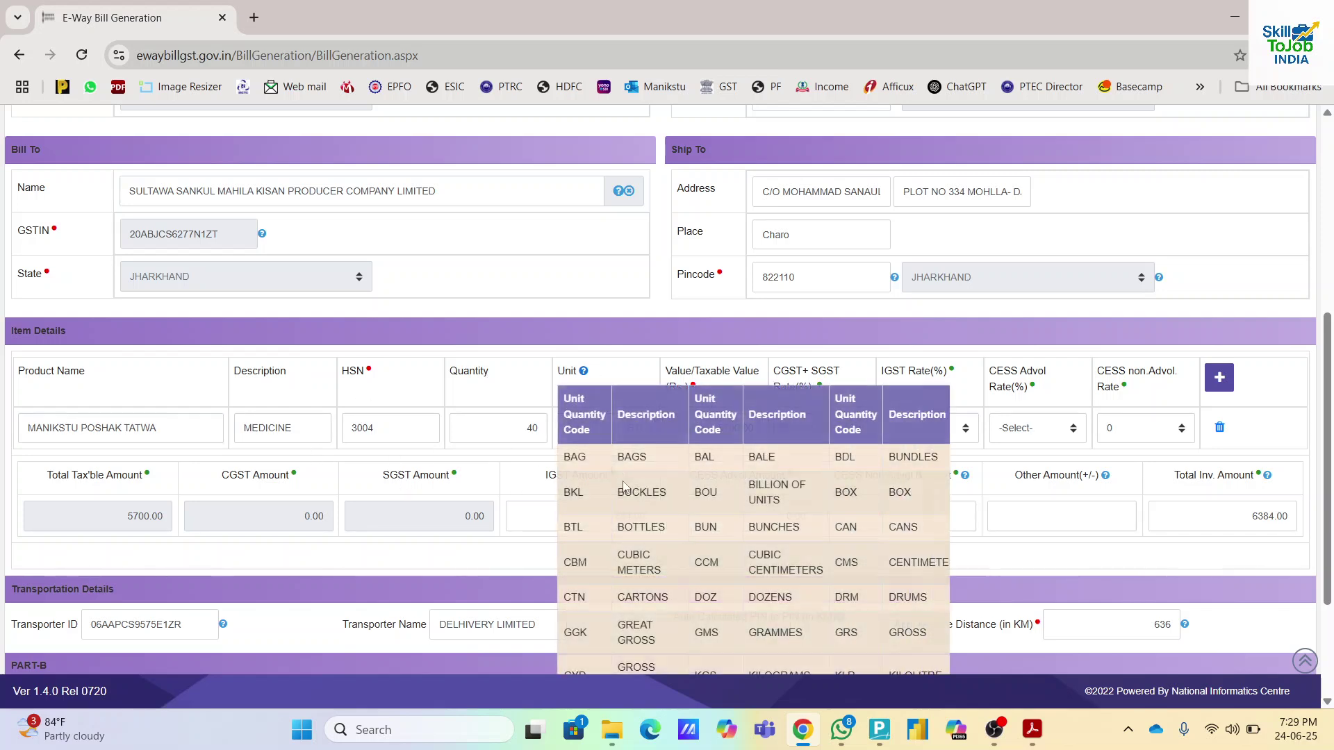
mouse_move(581, 378)
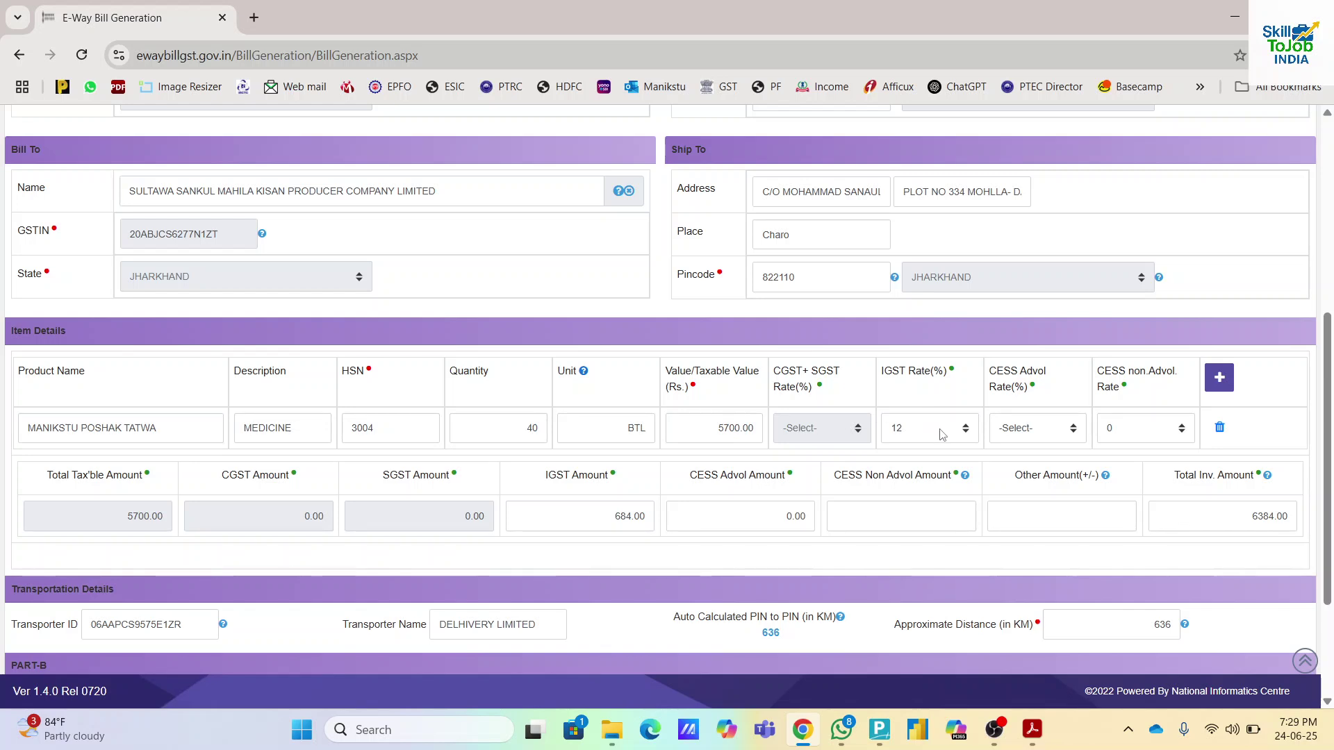
left_click(942, 431)
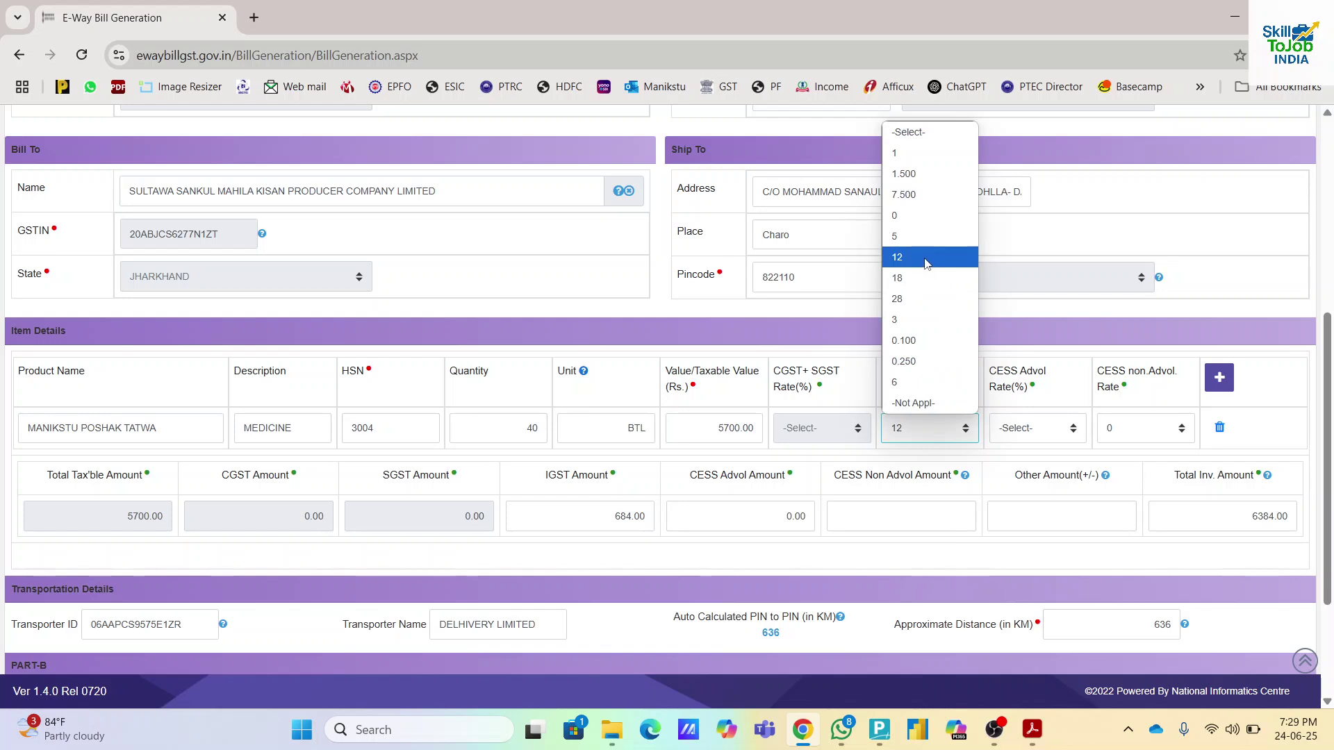
left_click(925, 263)
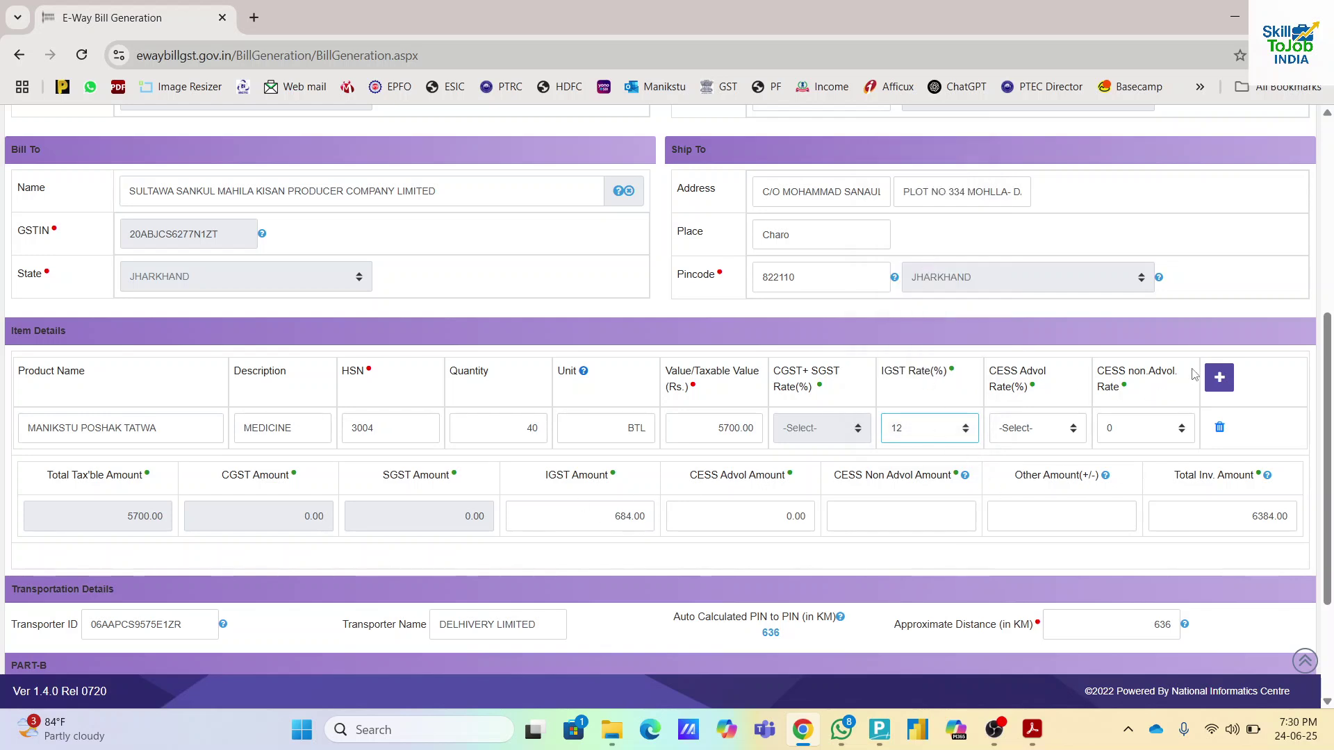
- Add and delete a blank second item row, then edit the Other Amount field
left_click(1225, 386)
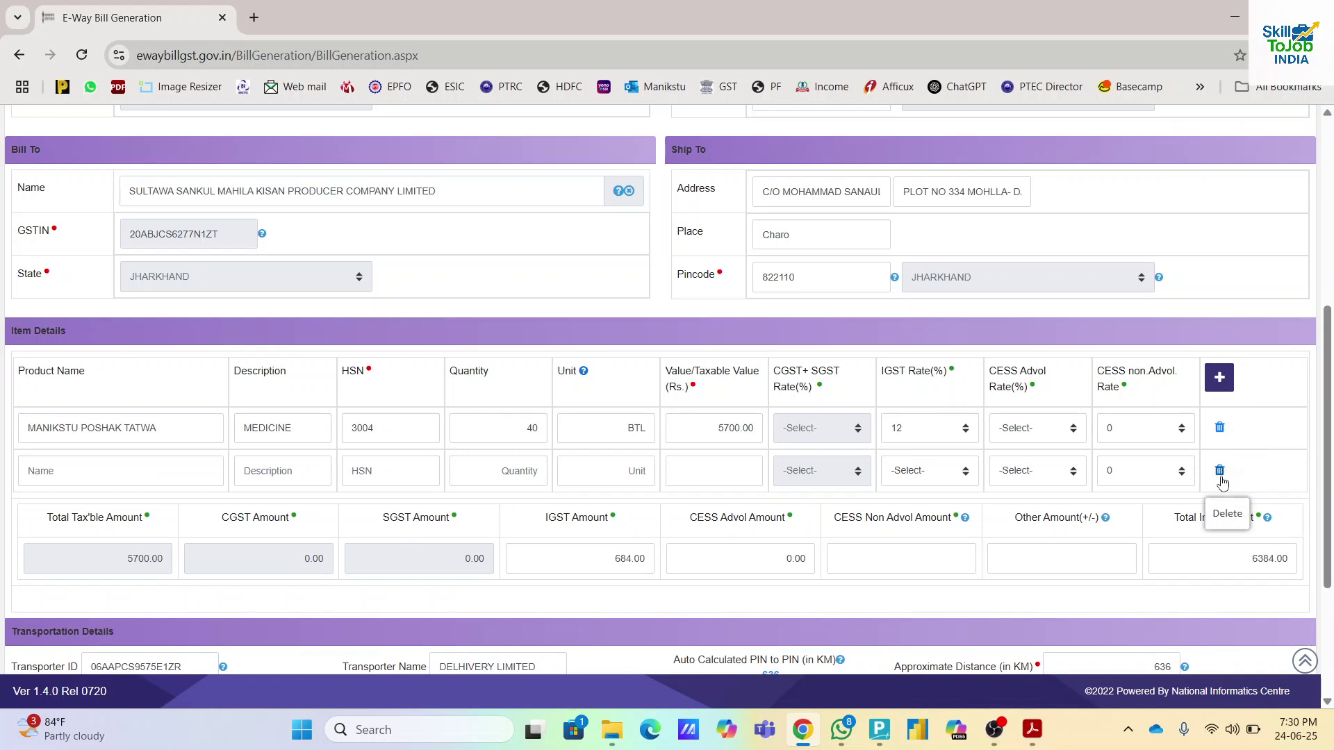
left_click(1221, 472)
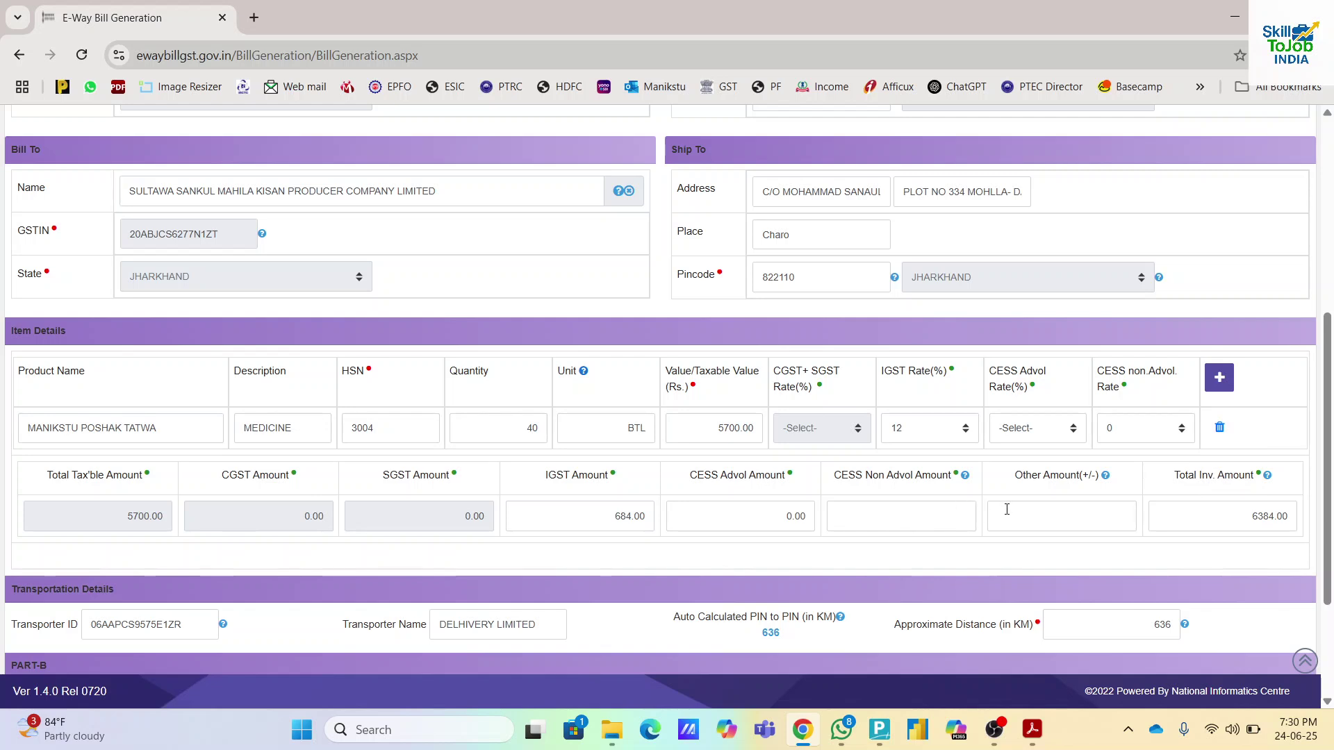
left_click(1025, 514)
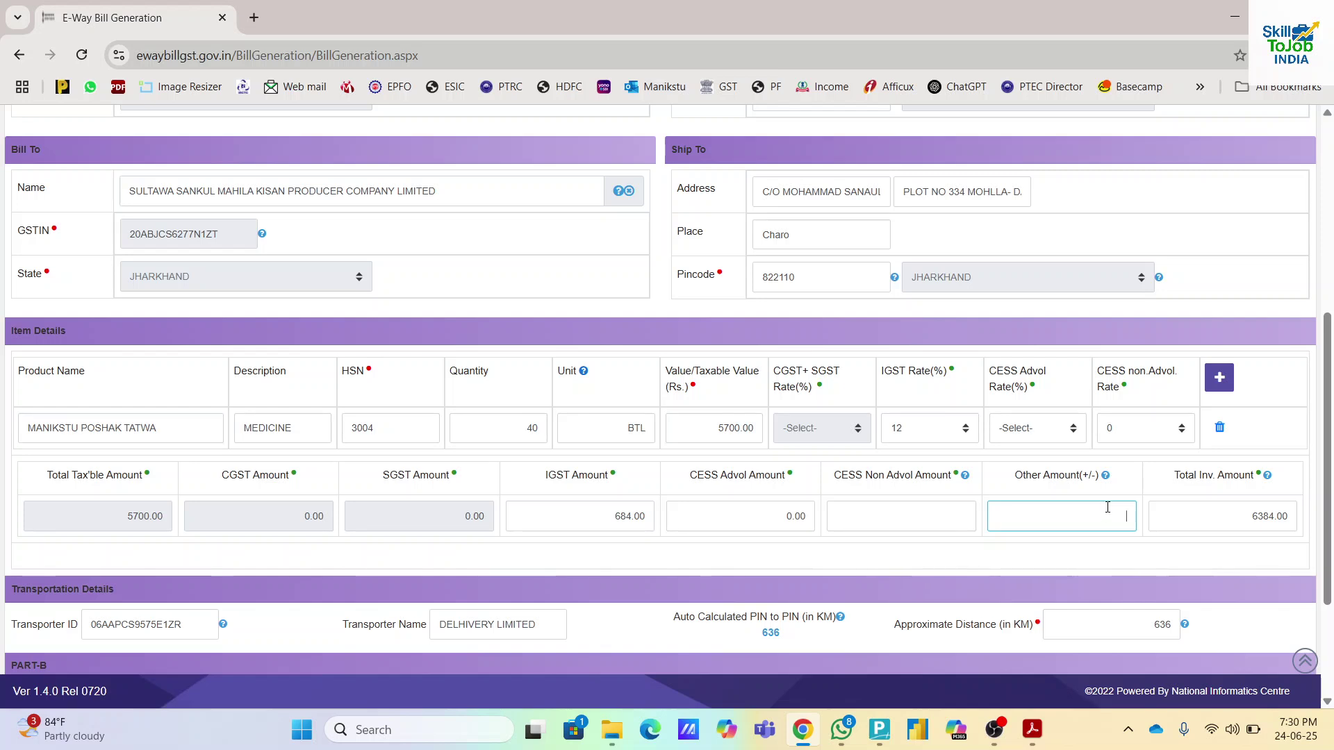
scroll(1128, 508, "down", 3)
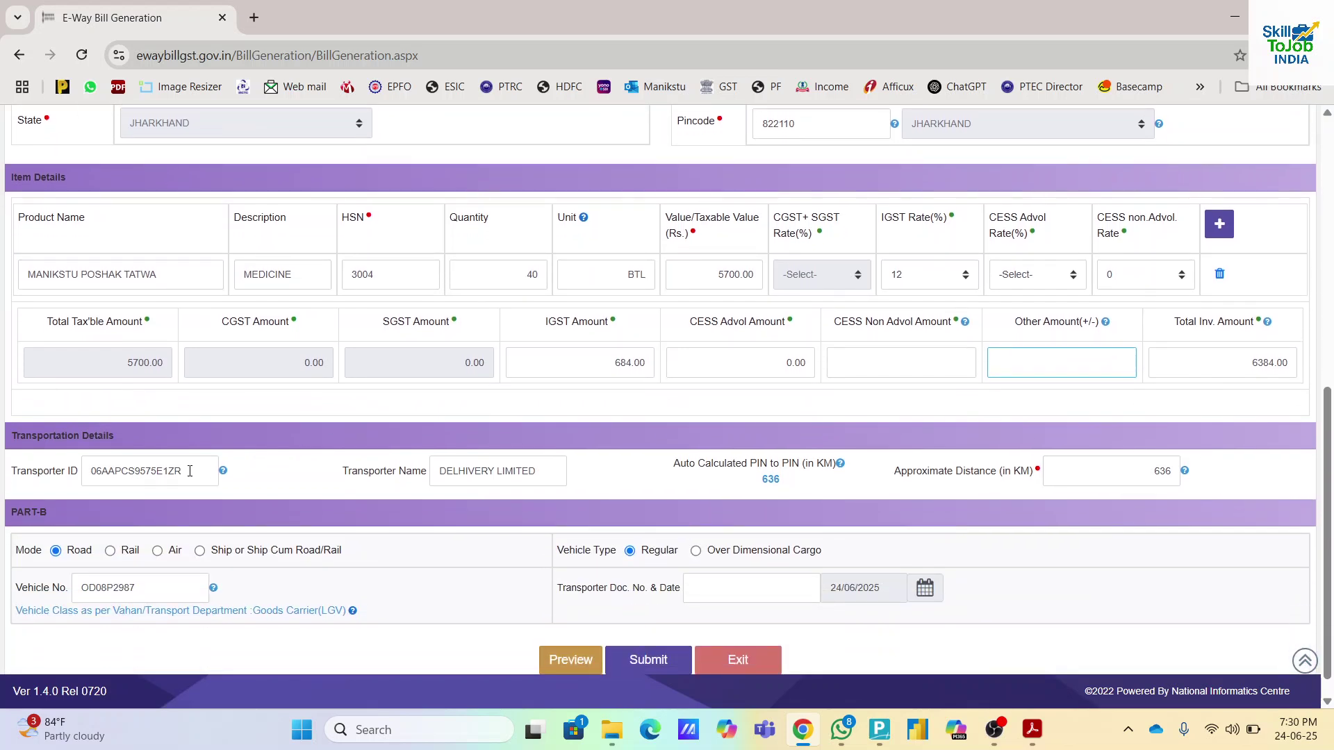
left_click_drag(189, 471, 85, 474)
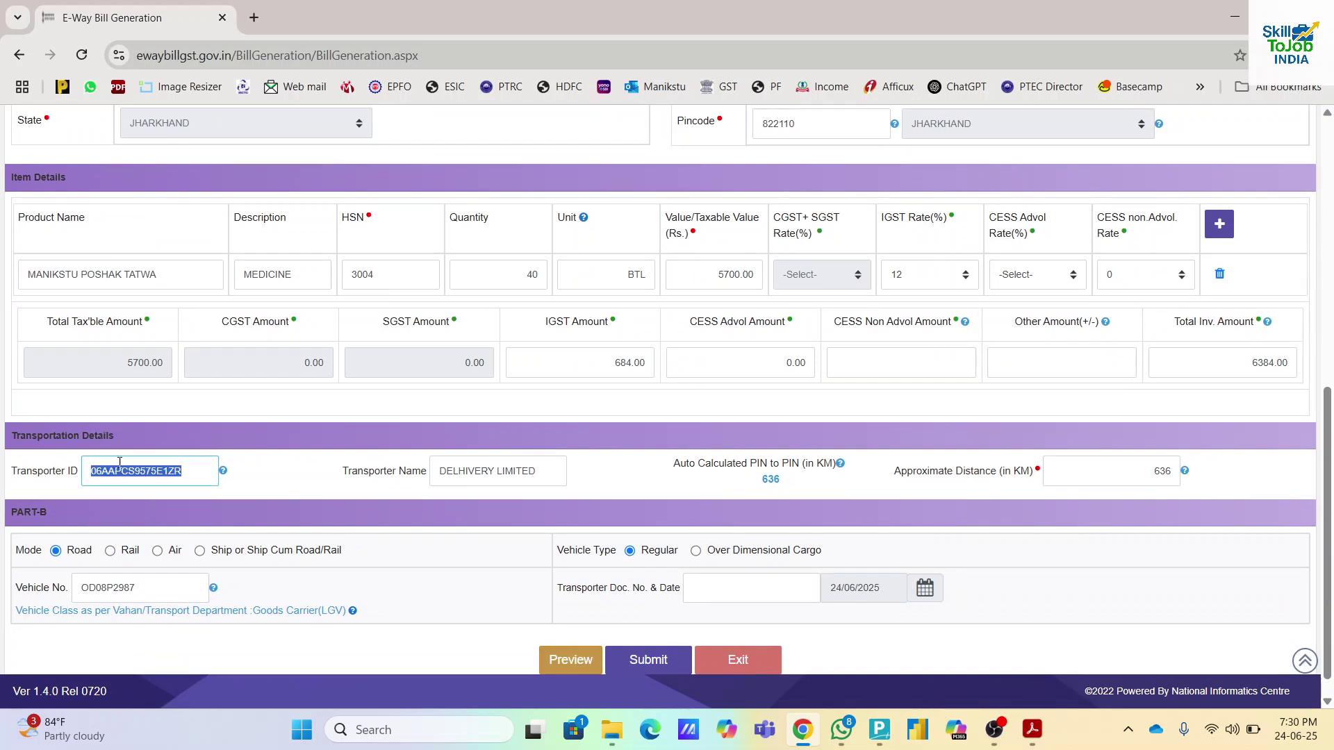
left_click(552, 472)
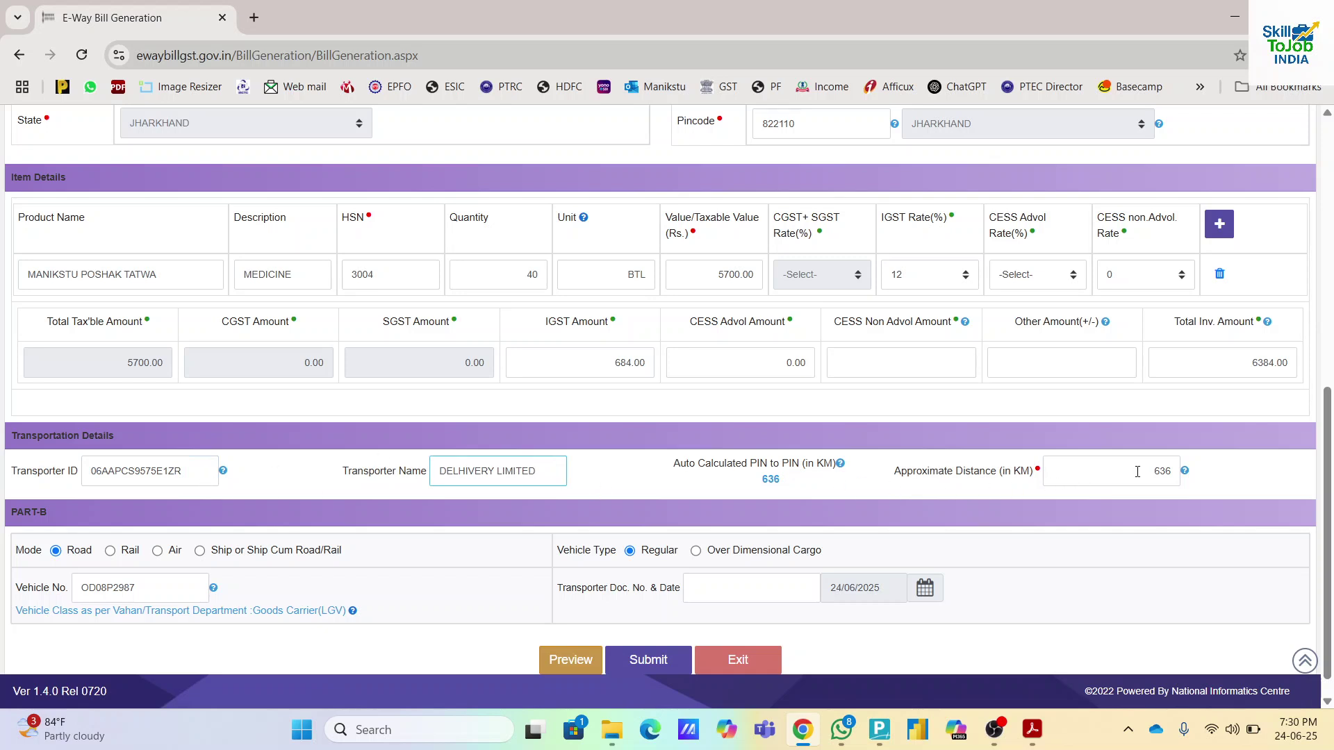
left_click_drag(1137, 472, 1176, 475)
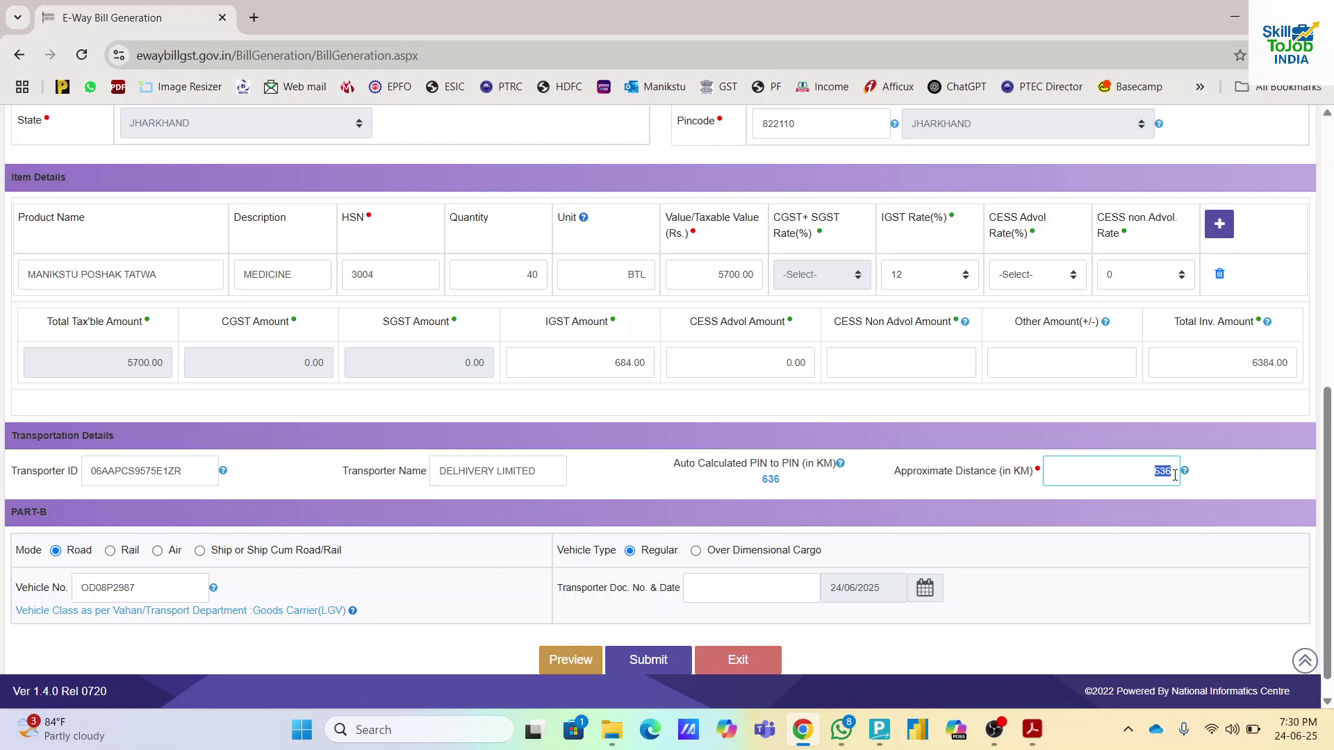
scroll(853, 490, "down", 1)
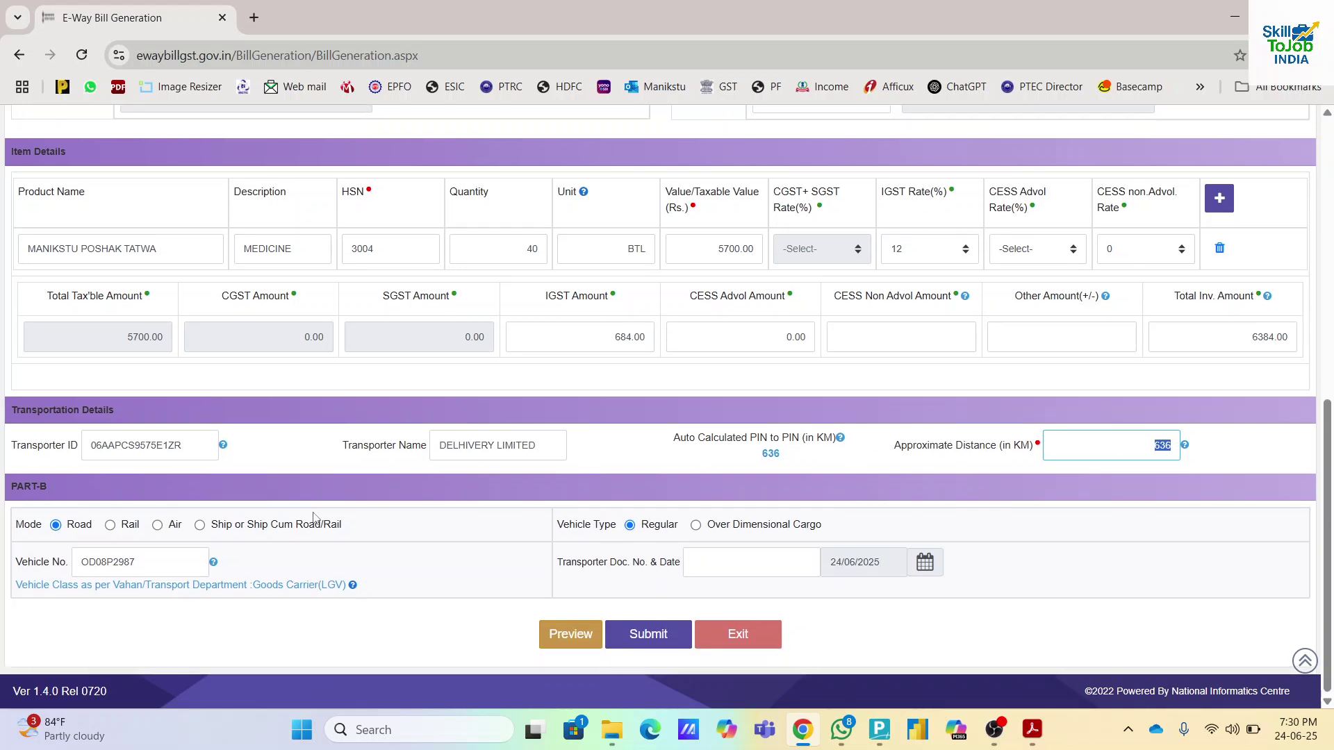
left_click(1081, 468)
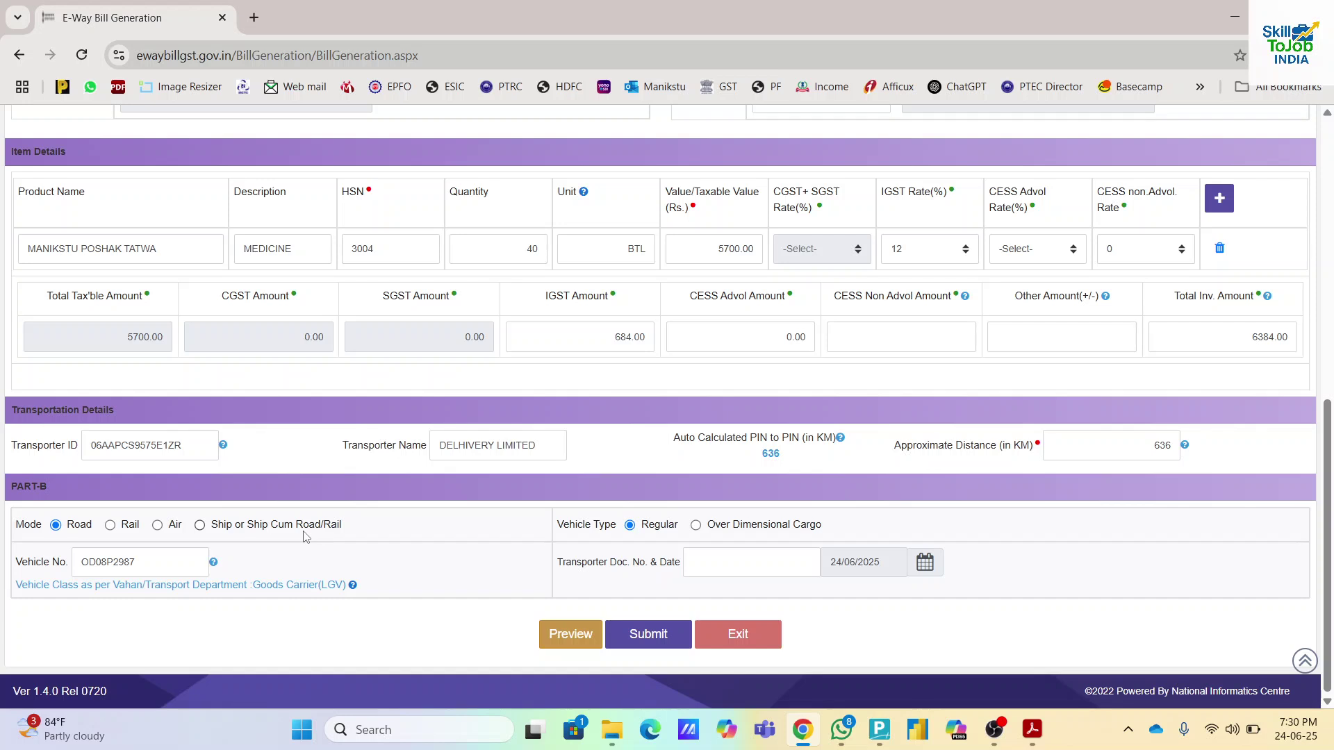
left_click(153, 562)
double_click(153, 561)
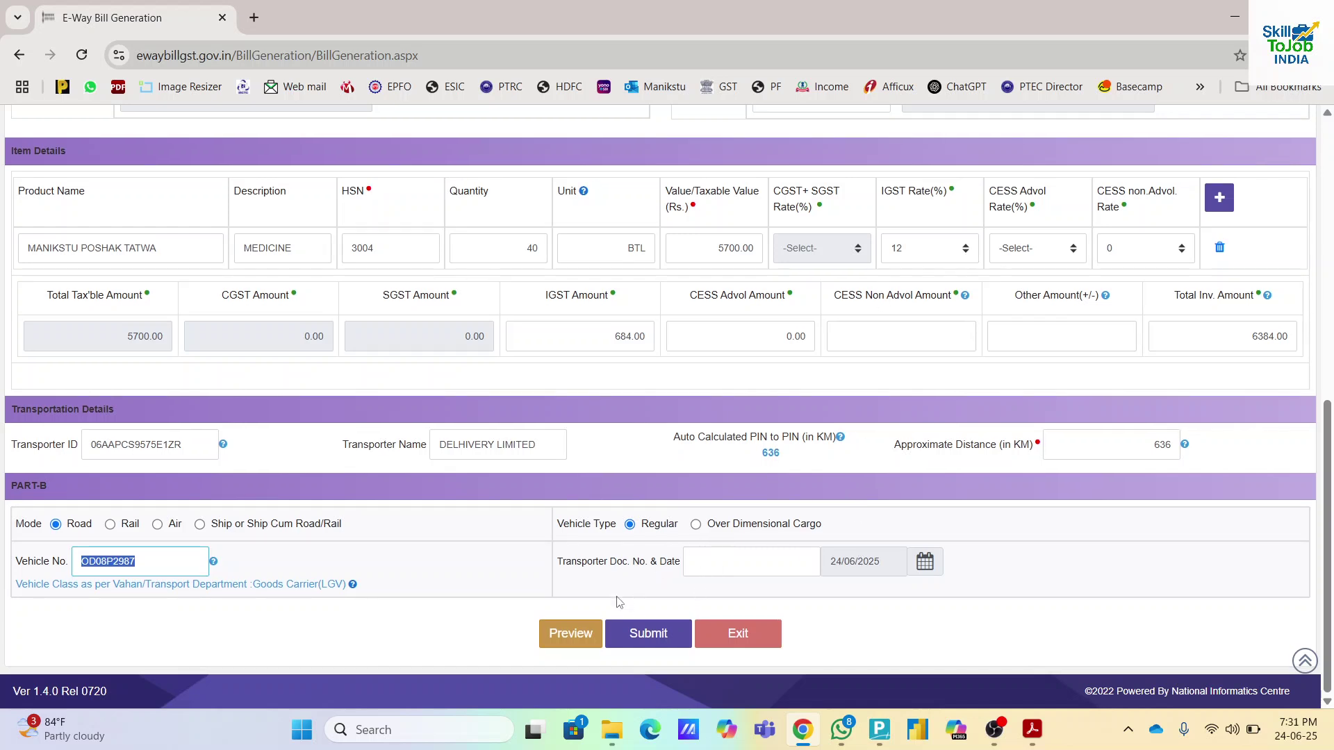
left_click(570, 640)
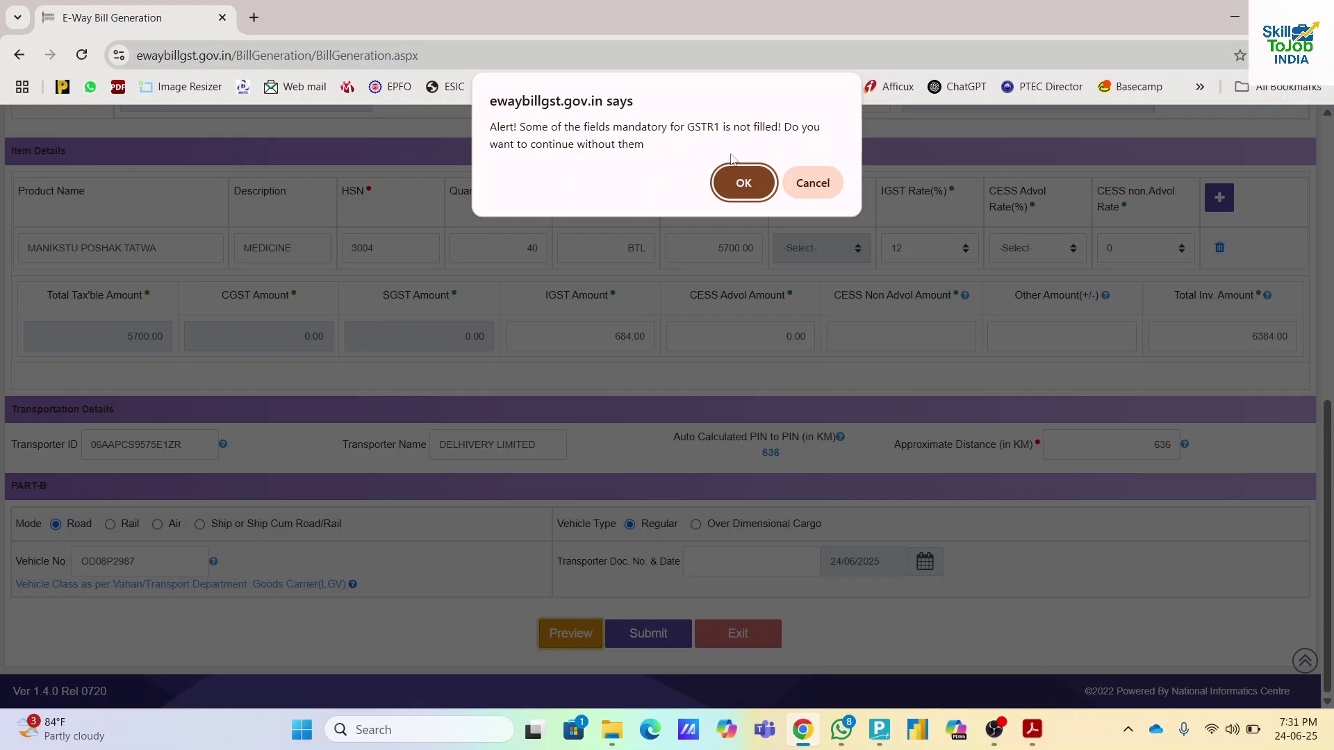
left_click(751, 181)
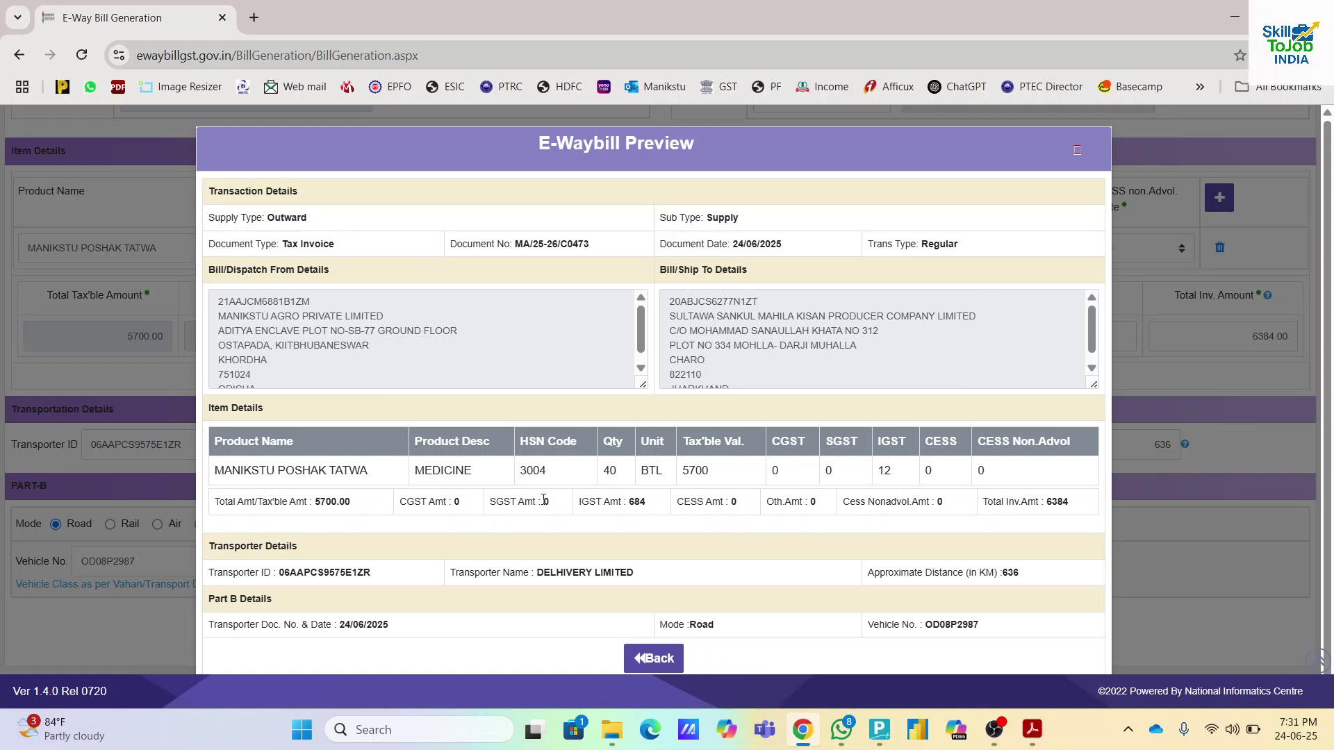
scroll(931, 517, "down", 1)
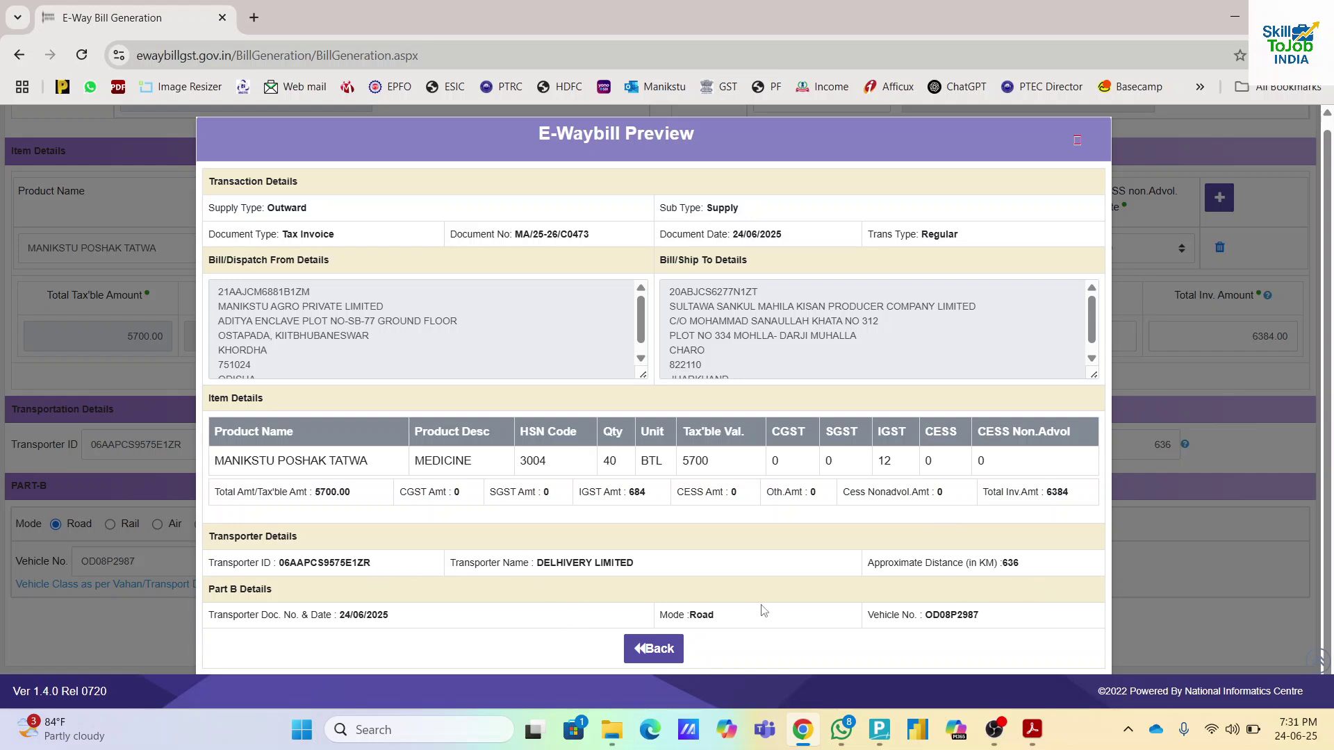
left_click(651, 649)
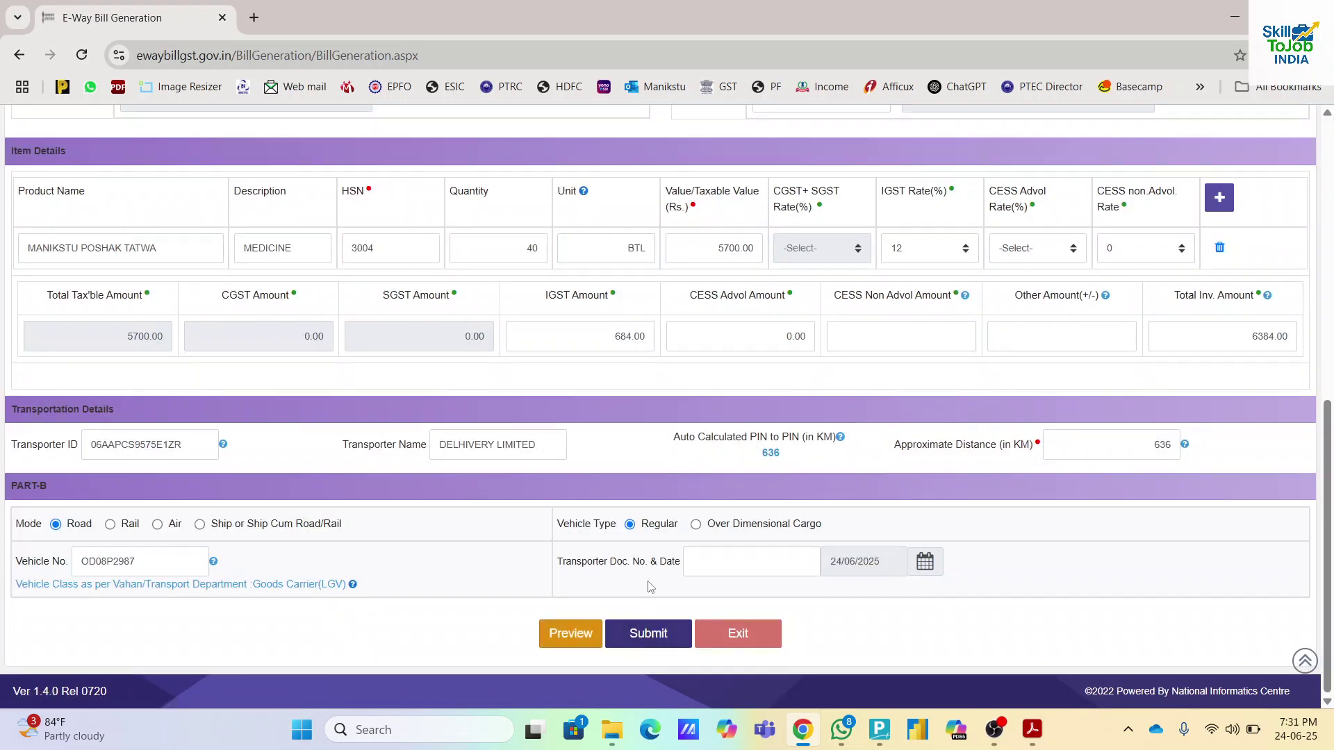
scroll(677, 490, "up", 3)
scroll(680, 493, "down", 1)
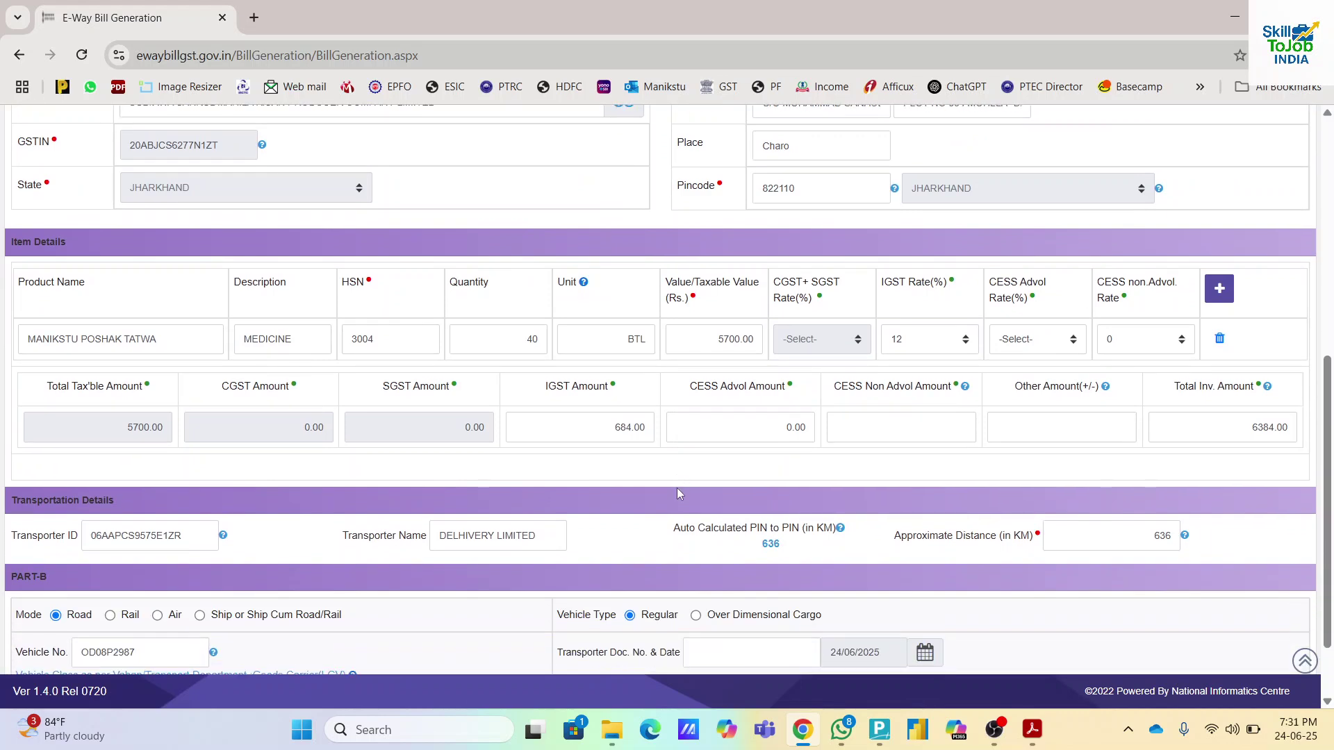
scroll(740, 473, "up", 5)
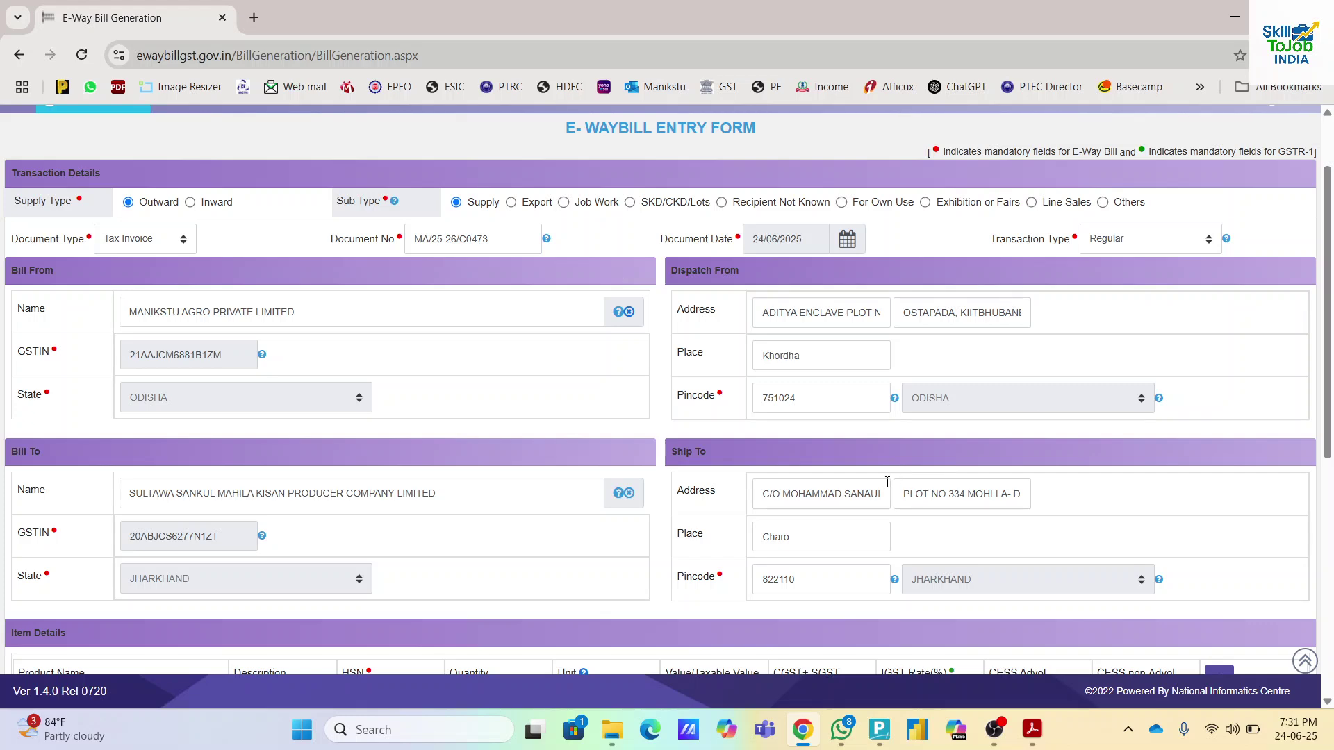
scroll(764, 526, "down", 7)
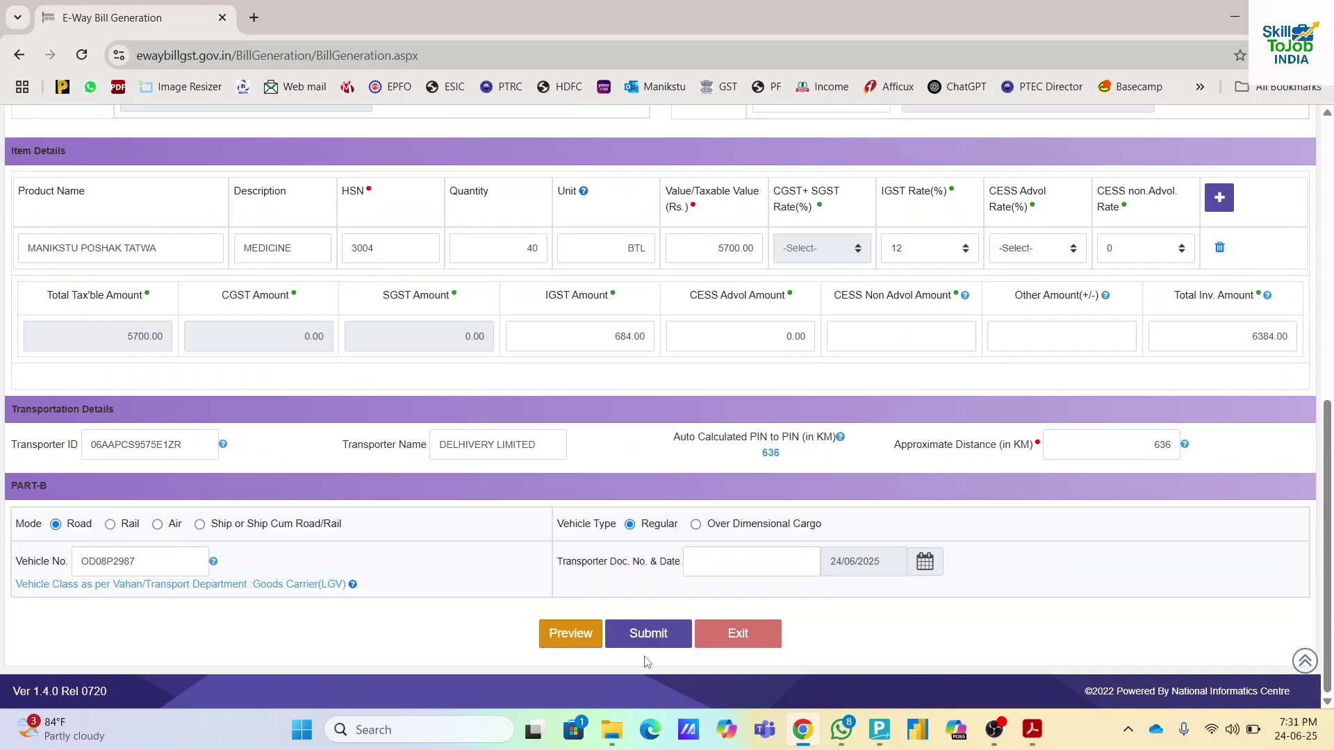
- Bring the sample e-Way Bill PDF forward in Acrobat and scroll to its top
left_click(1034, 733)
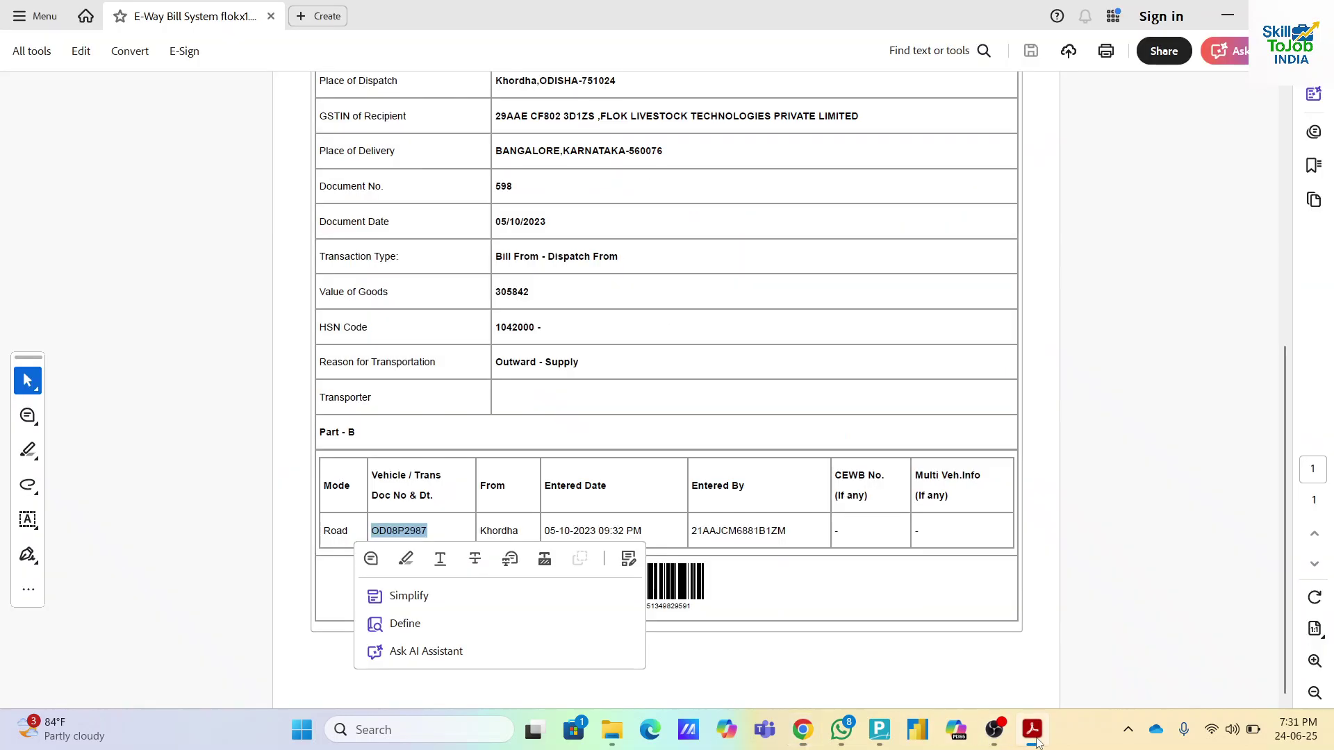
scroll(690, 449, "up", 6)
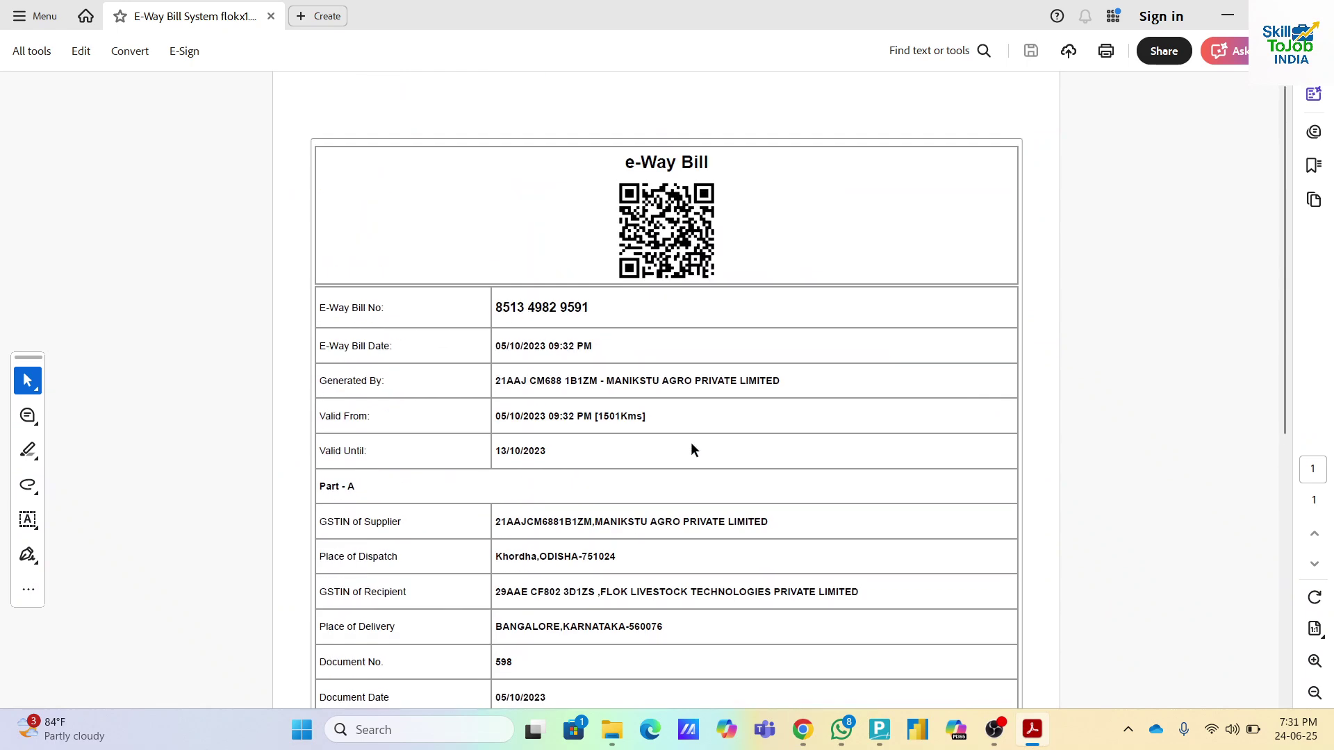